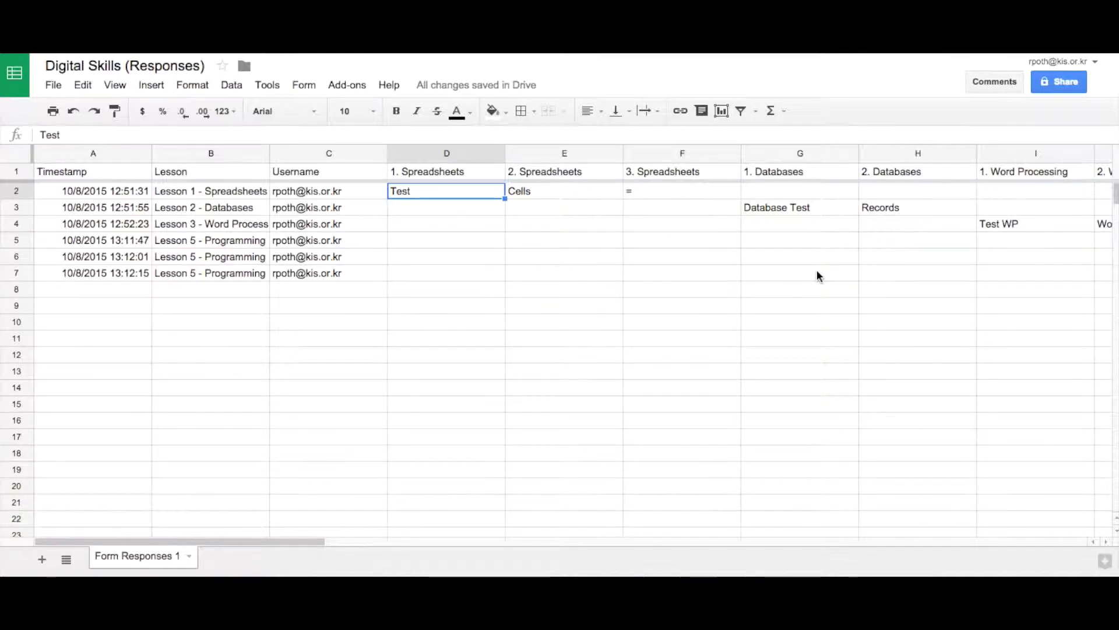
Rename the new Sheet2 tab to 'Spreadsheet'
scroll(817, 274, right, 10)
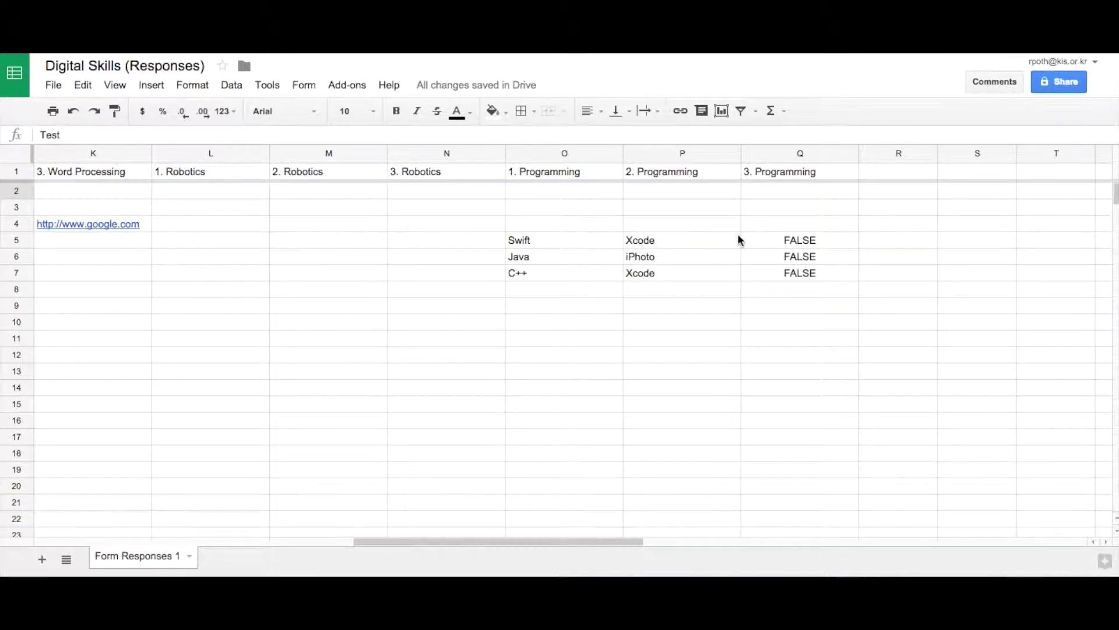
scroll(738, 239, left, 10)
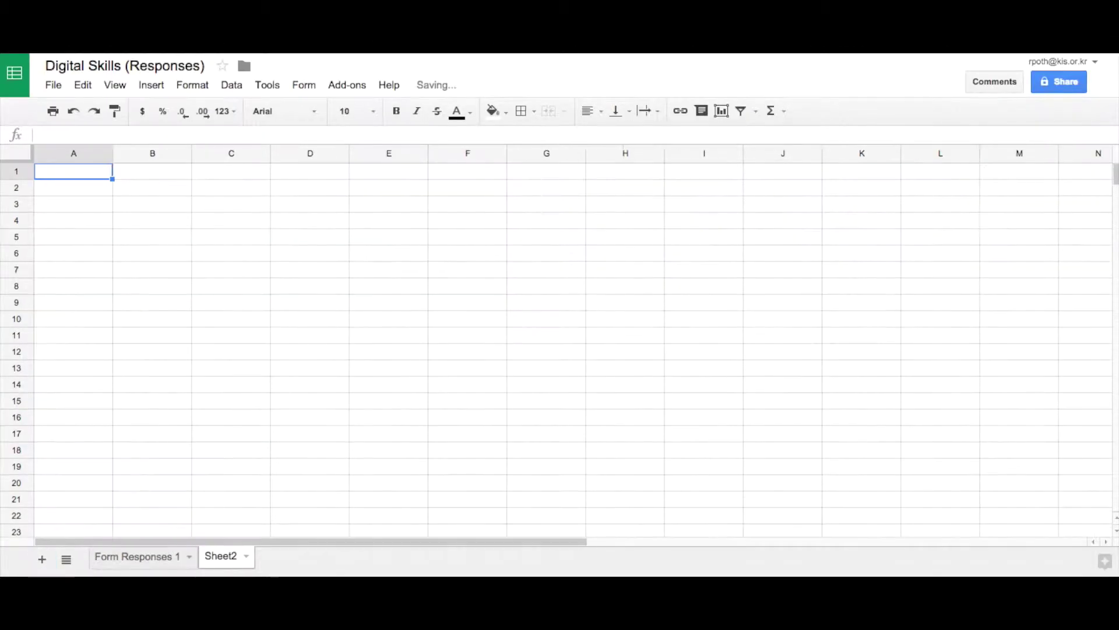
click(245, 557)
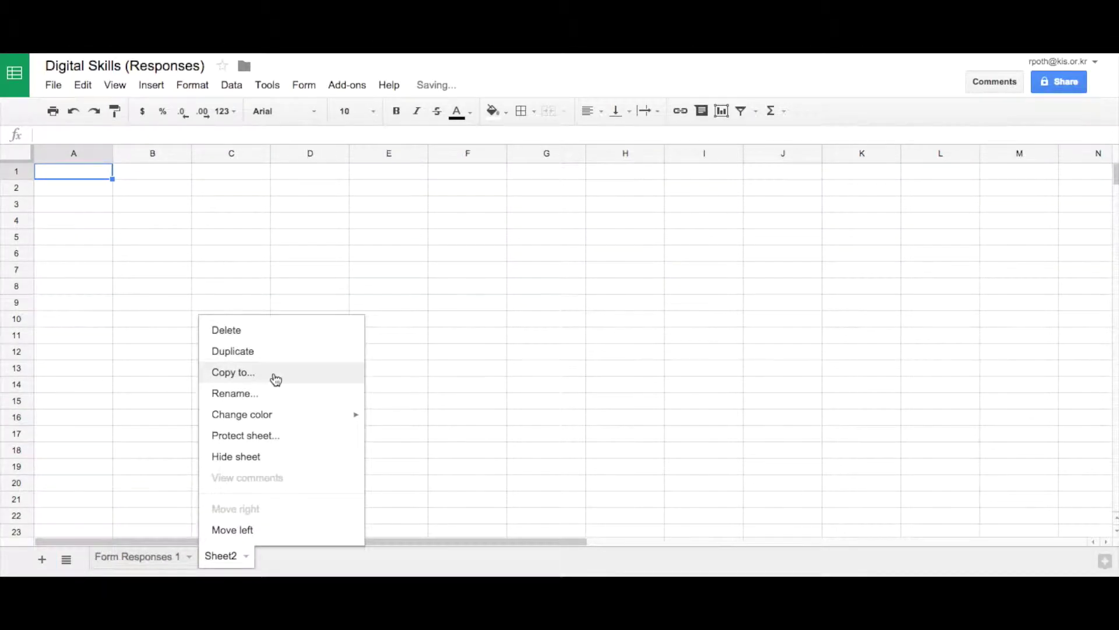
click(284, 396)
text(Spreadsheet)
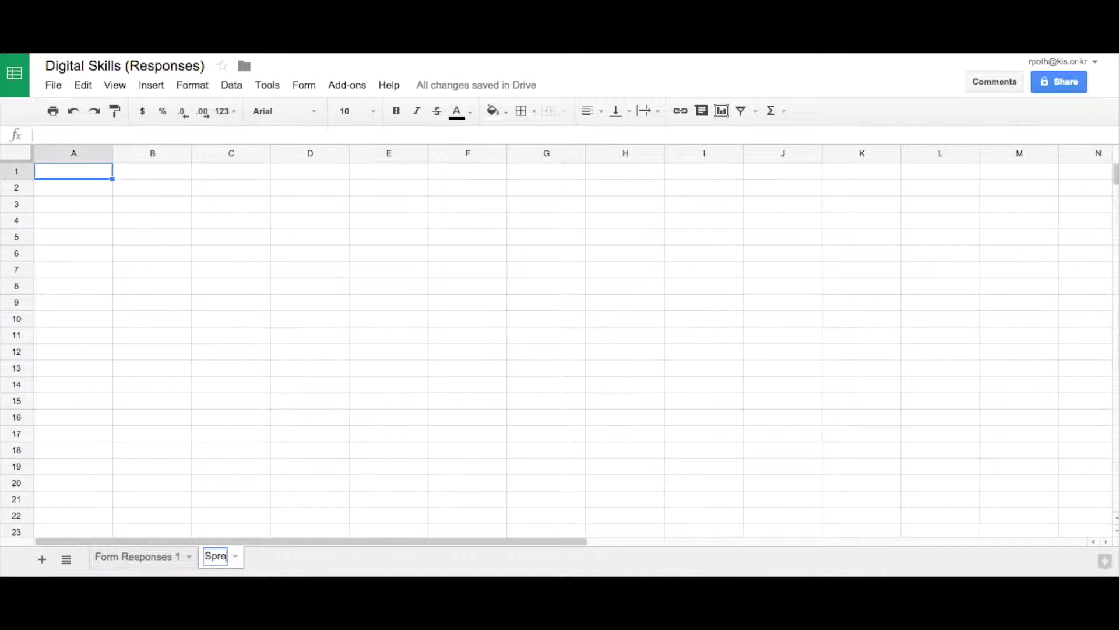
click(69, 171)
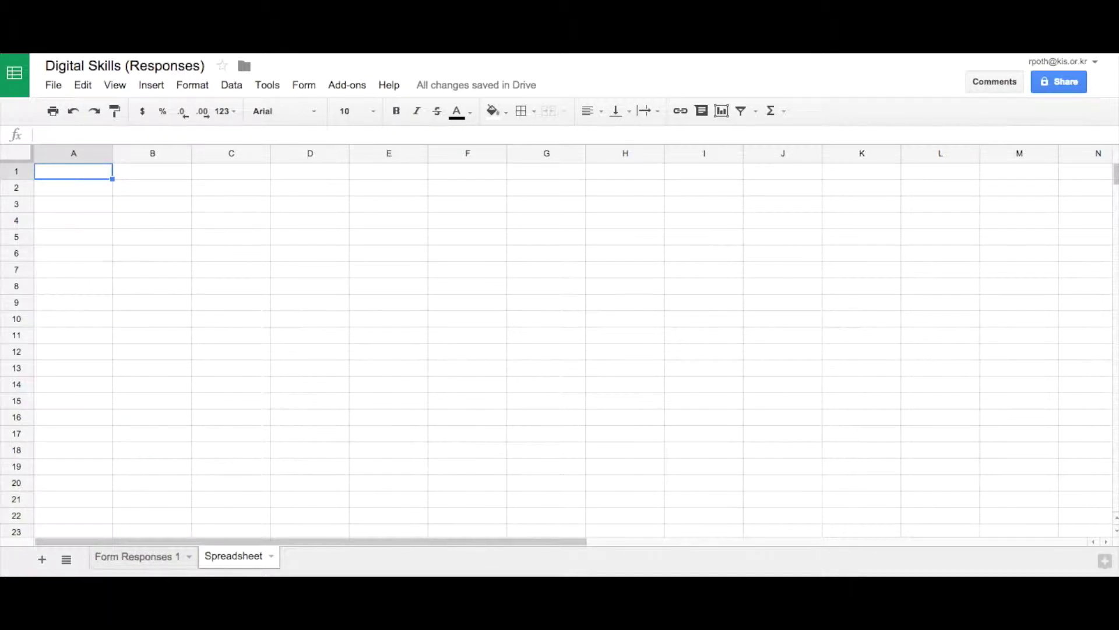
In A1, start =query( with 'Form Responses 1'!A:Q as the data range
text(=query)
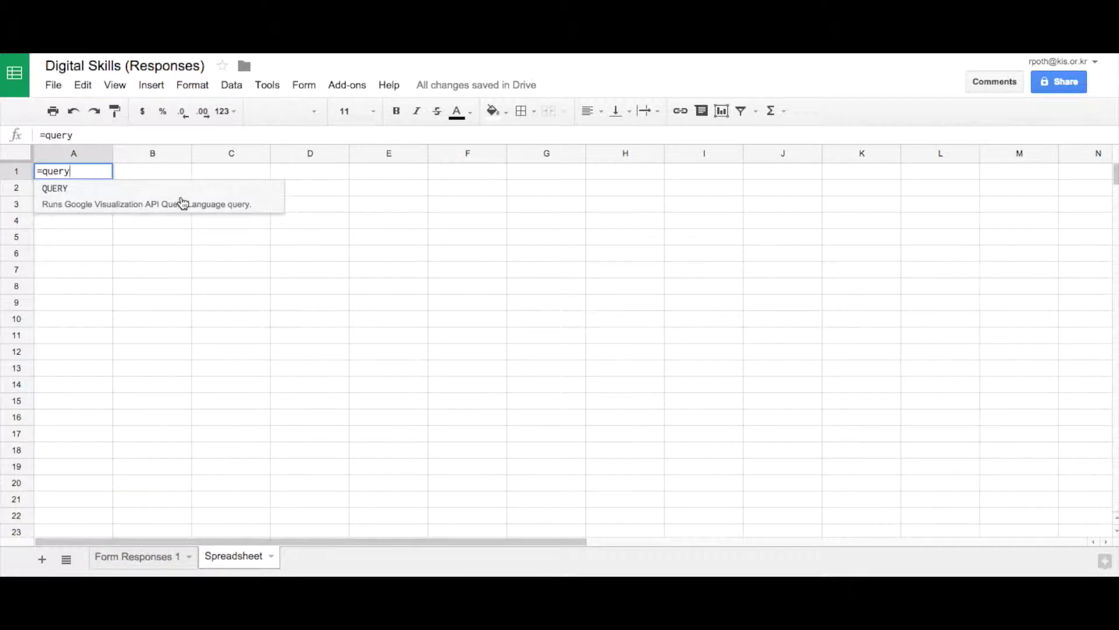
text(()
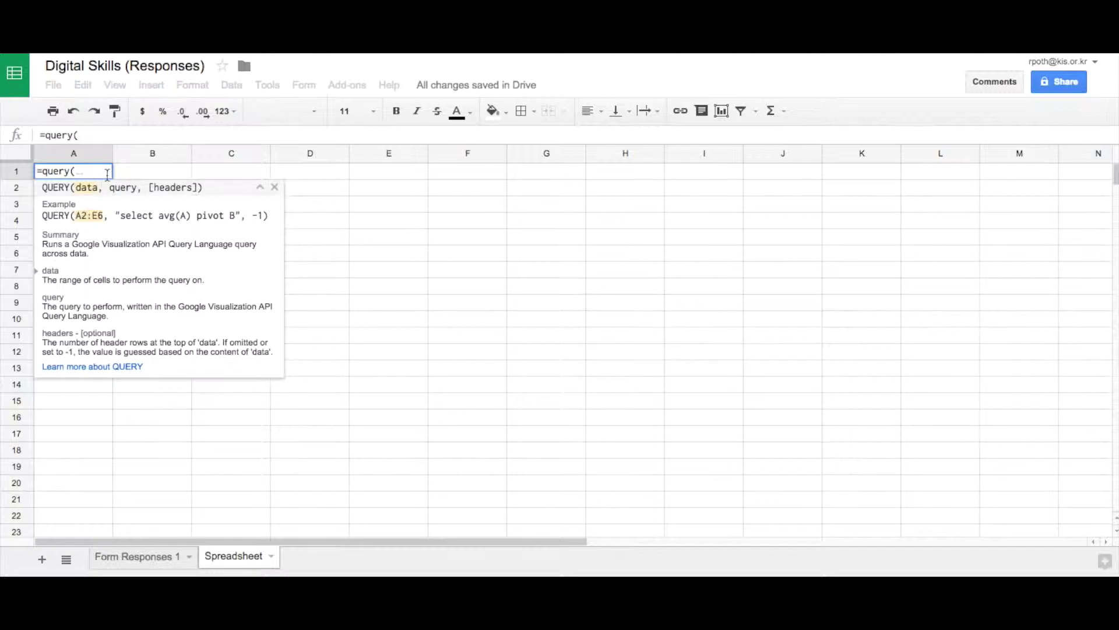
click(136, 559)
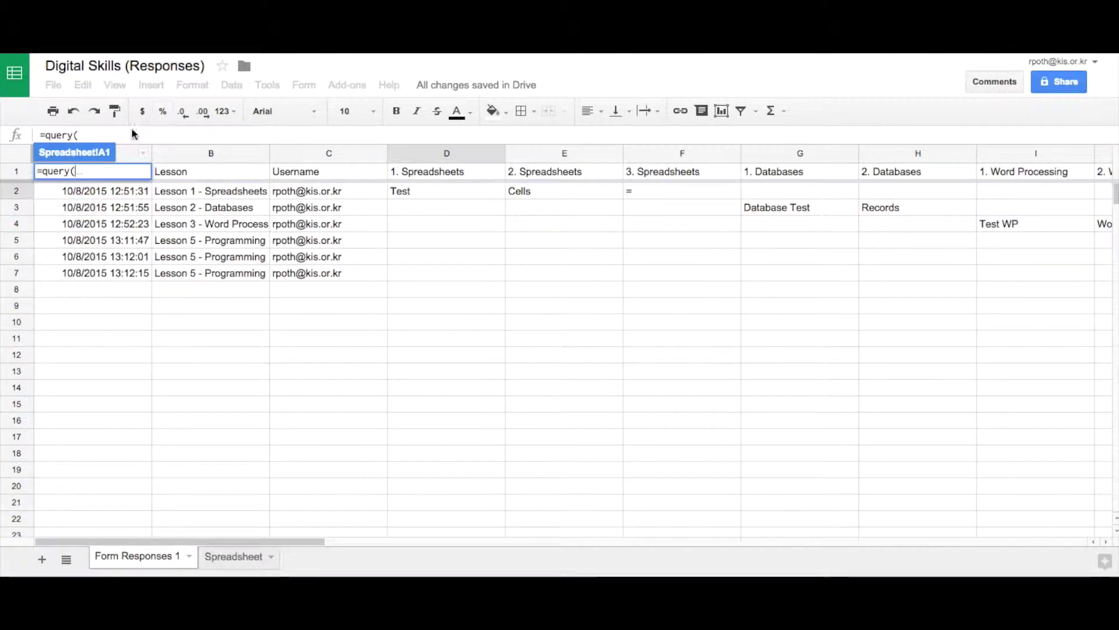
click(121, 153)
scroll(606, 309, right, 3)
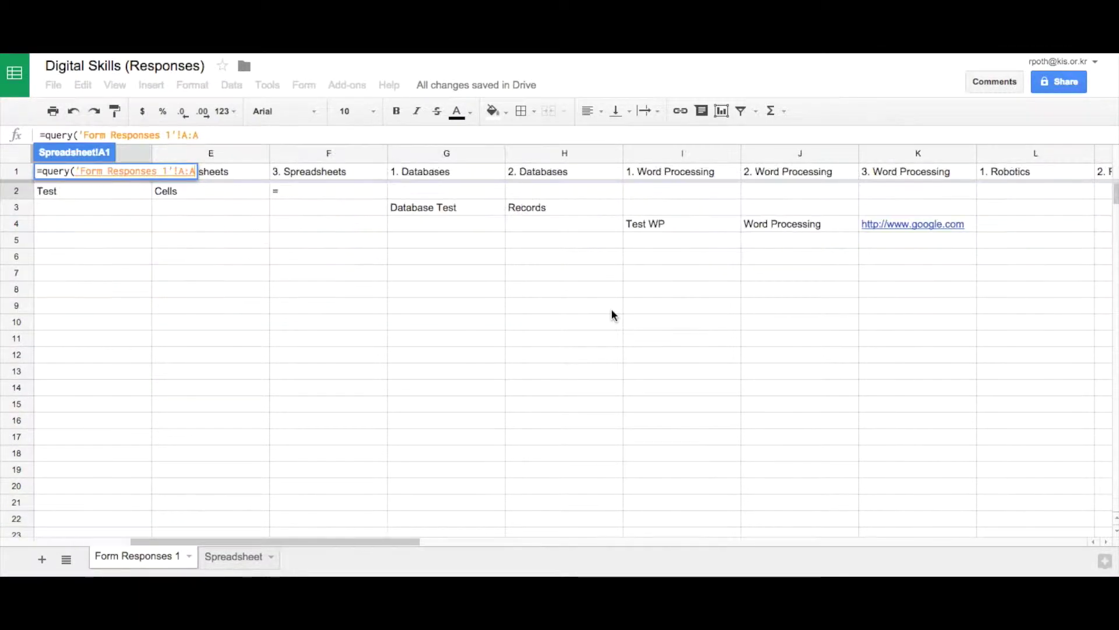
scroll(611, 309, right, 5)
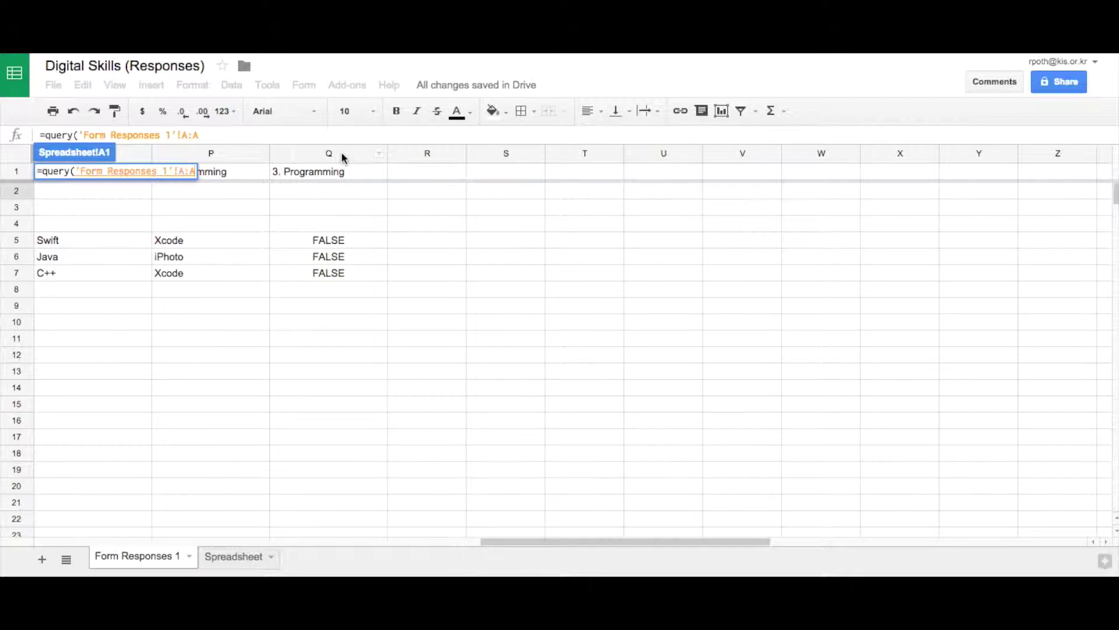
shift+click(341, 153)
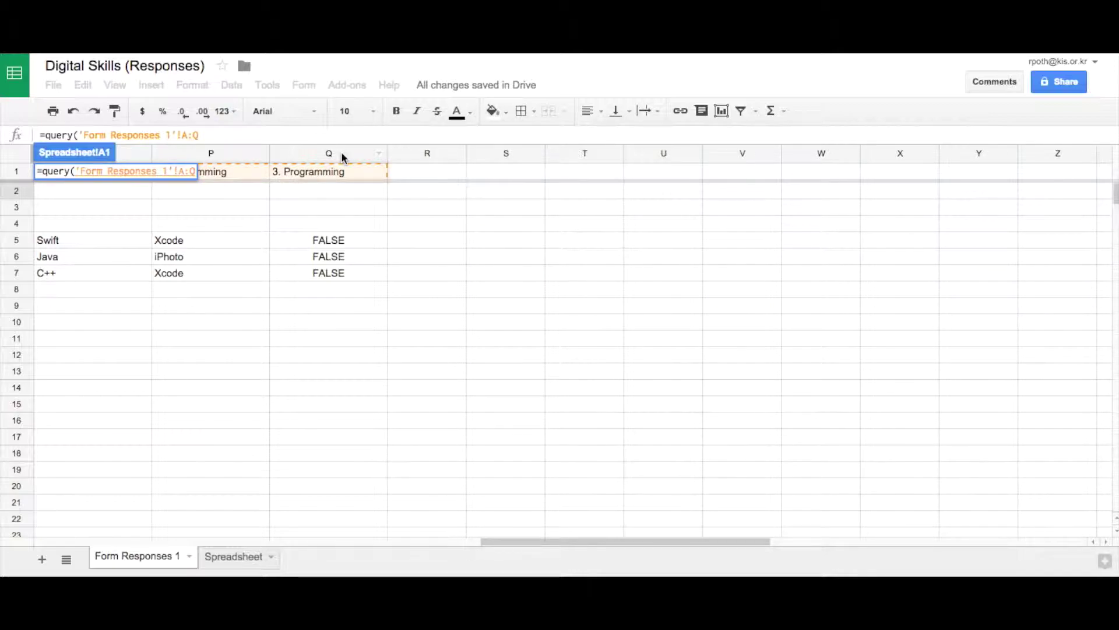
Append ,"select to the query, removing the asterisk so specific columns can be listed
text(,)
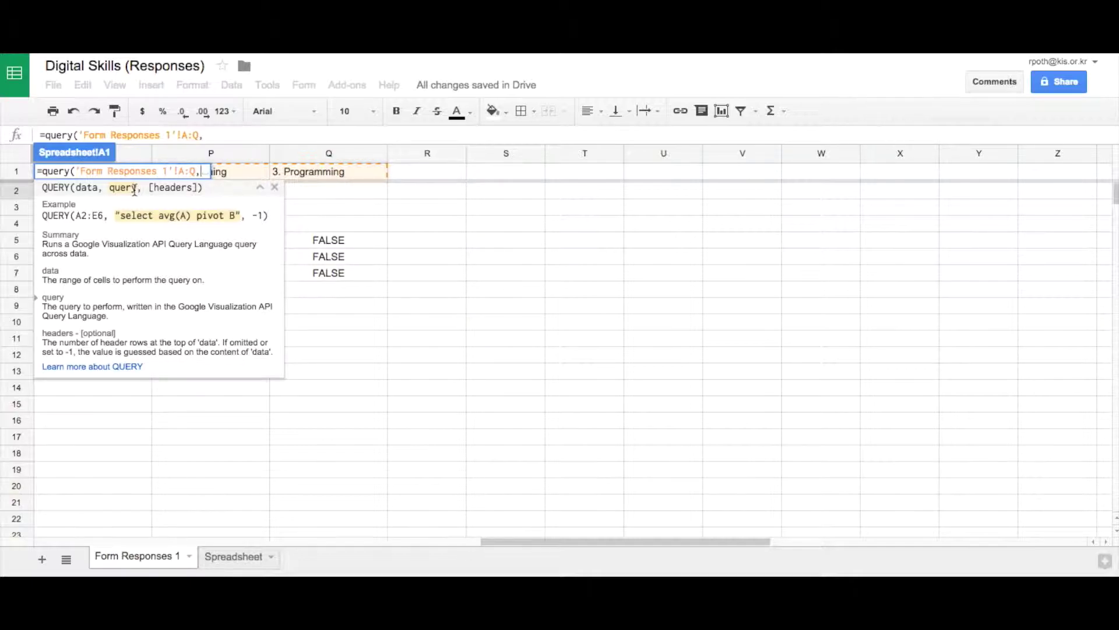
text(")
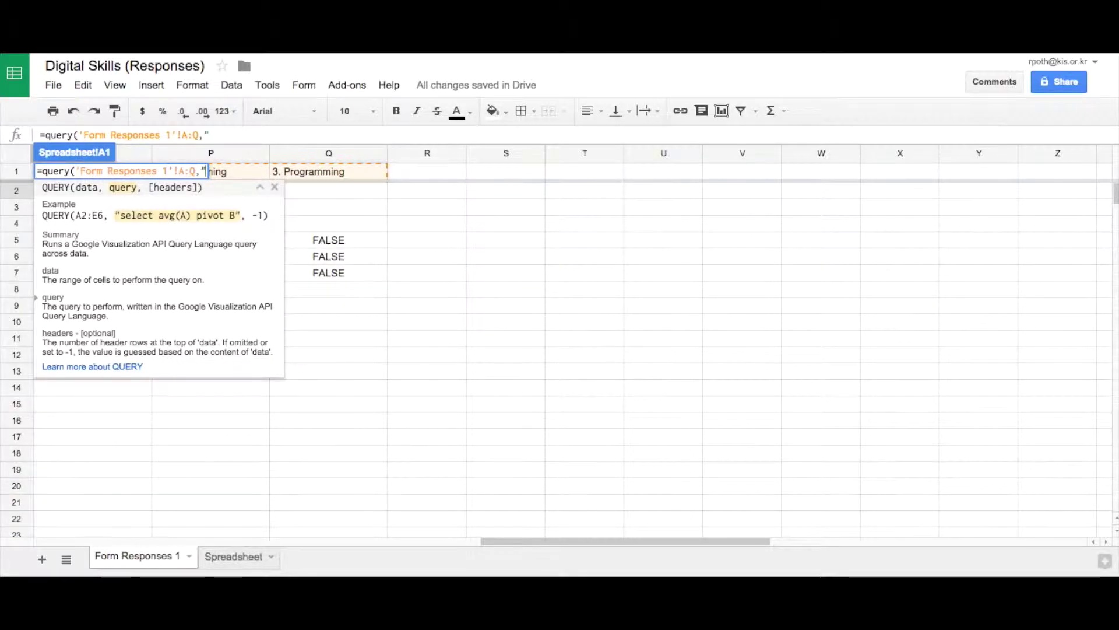
text(select )
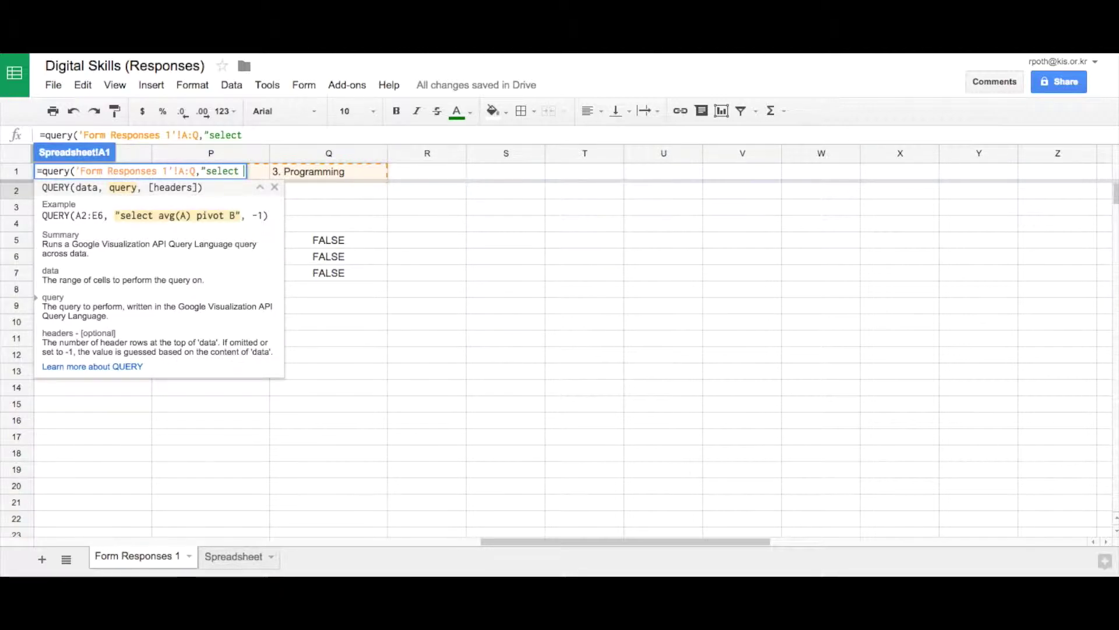
text(*)
key(BackSpace)
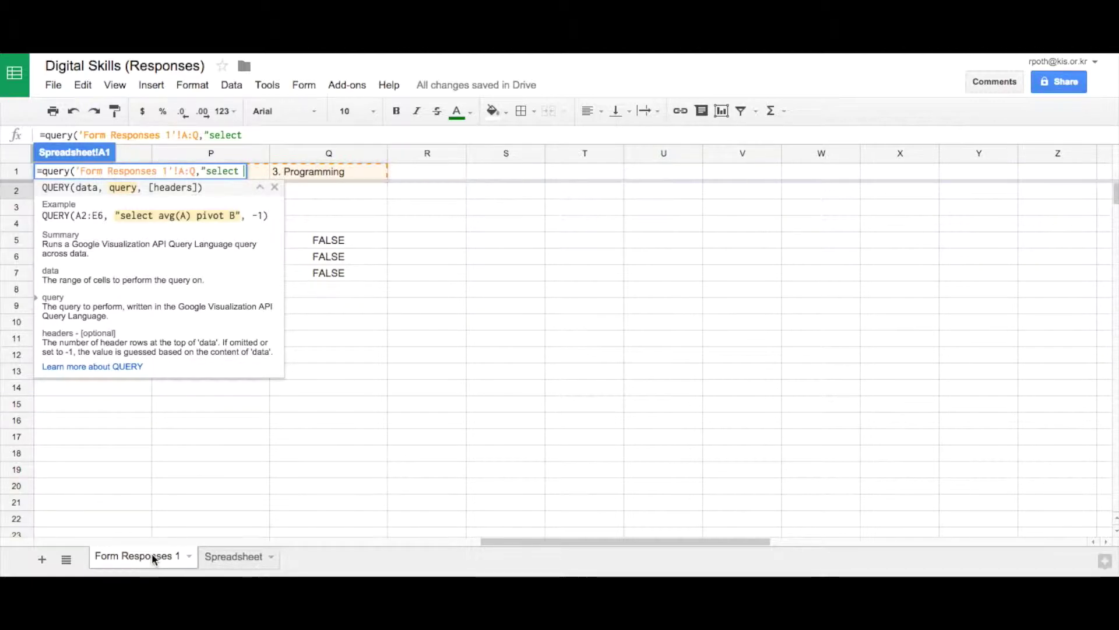
scroll(393, 311, left, 10)
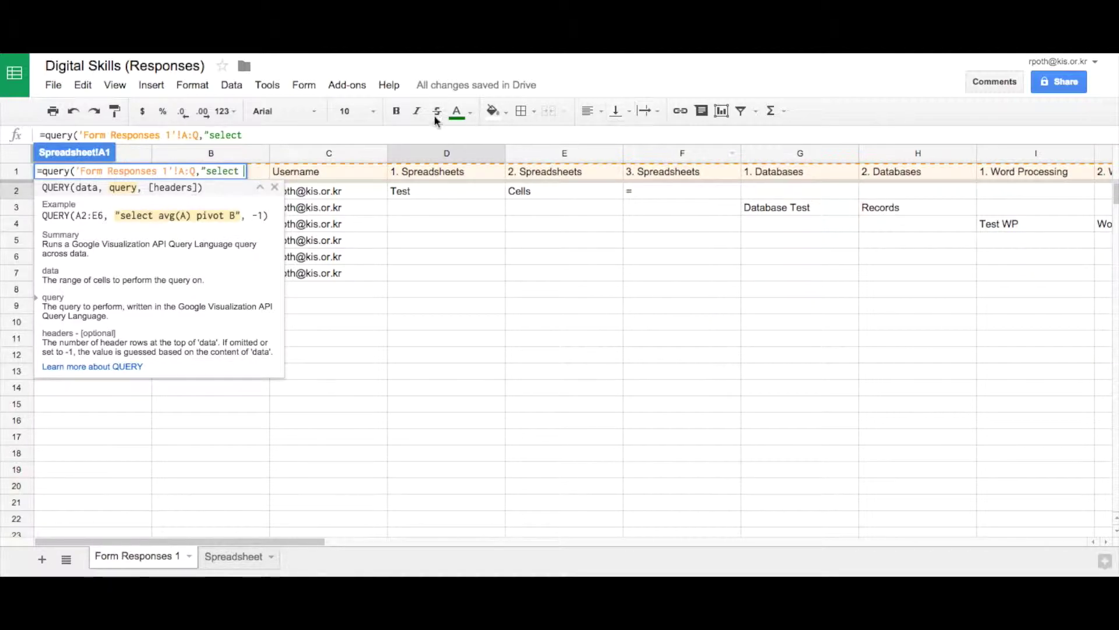
Type A,B,C,D,E,F where after select in the query
text(A)
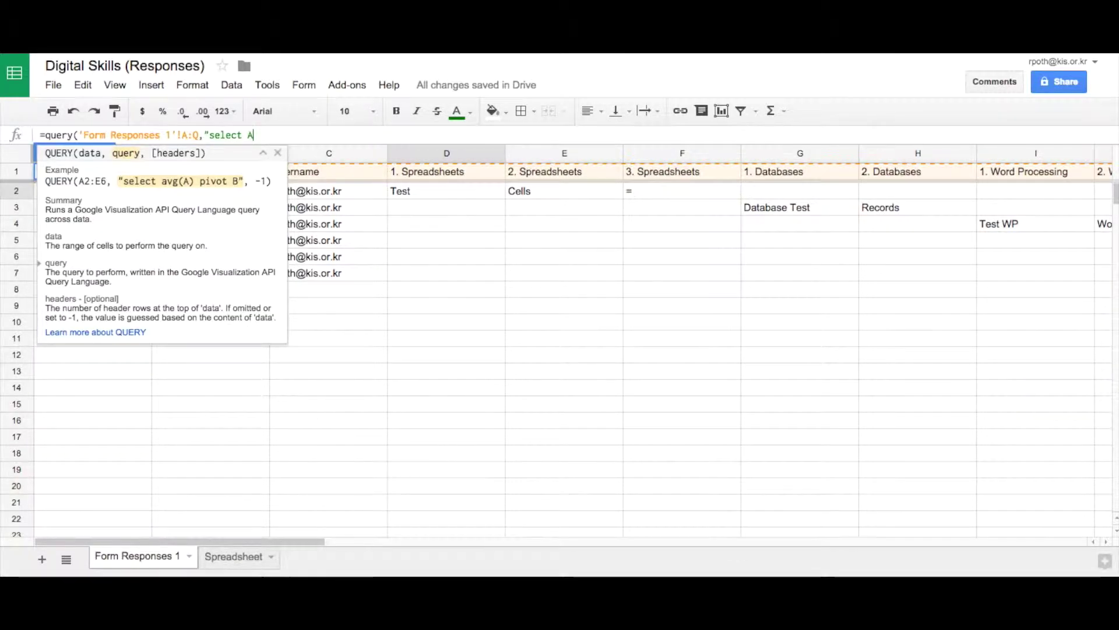
text(,B,C)
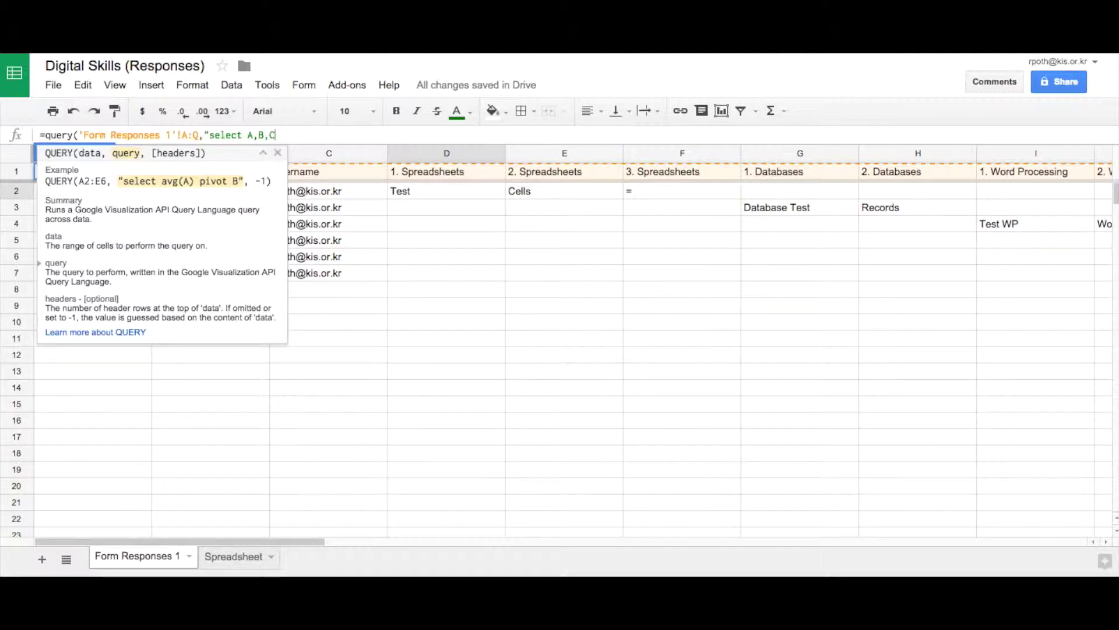
text(,D,E,)
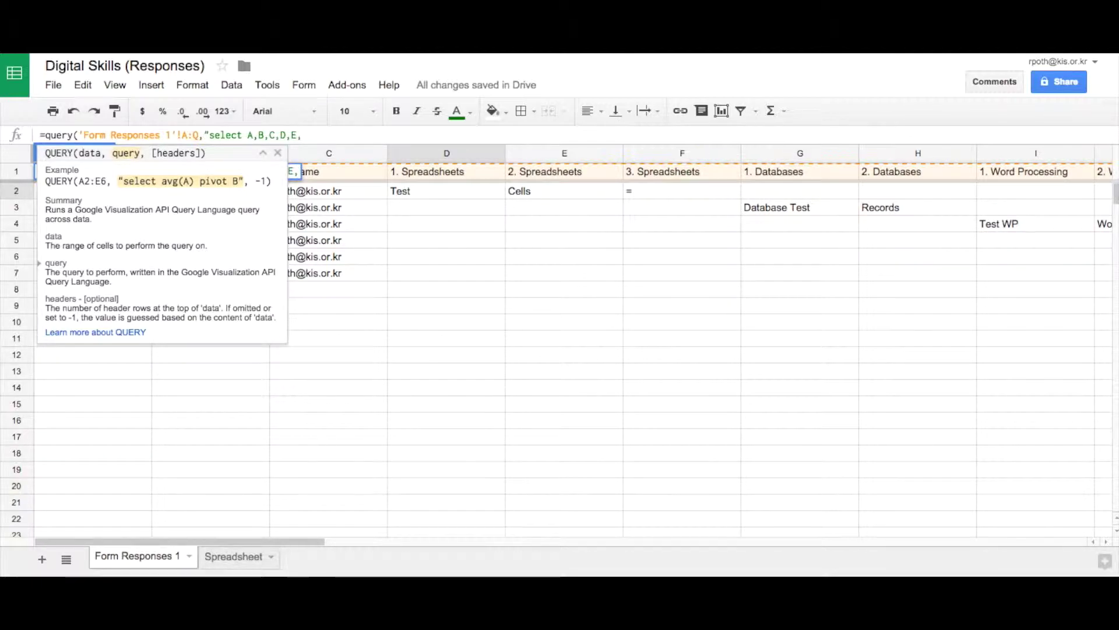
text(F )
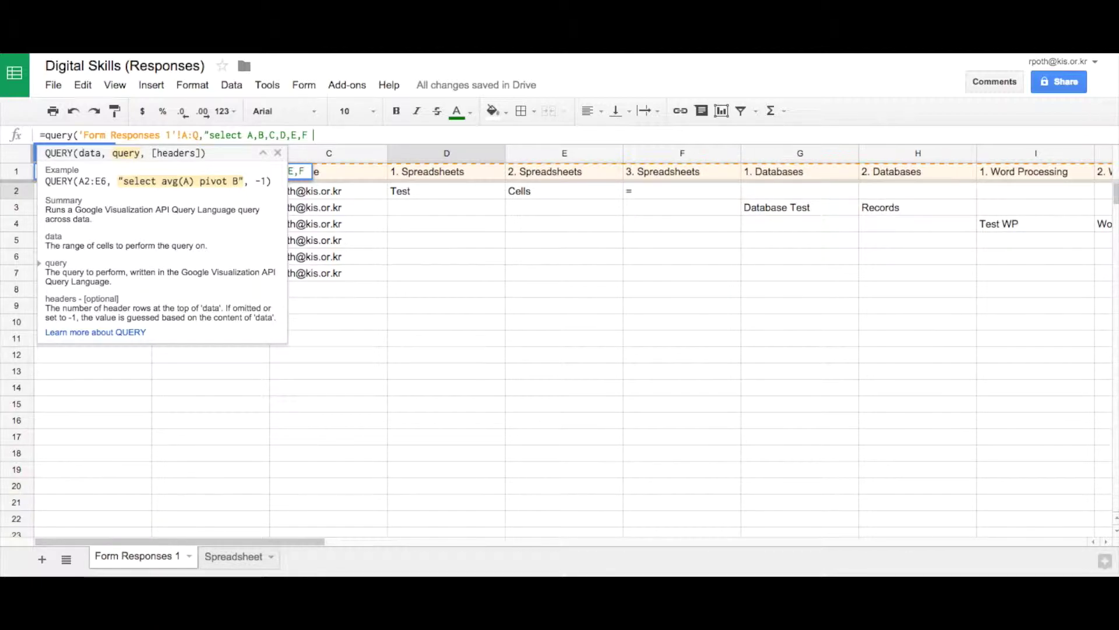
text(where)
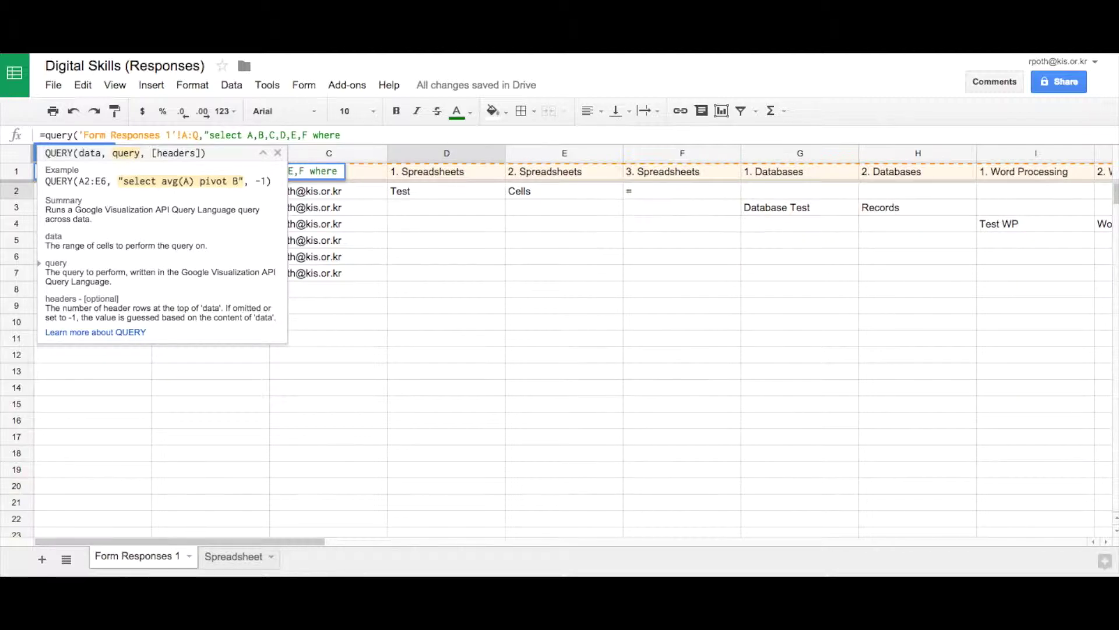
Finish the query with condition B="Lesson 1 - Spreadsheets", close it, and enter it in A1
click(264, 155)
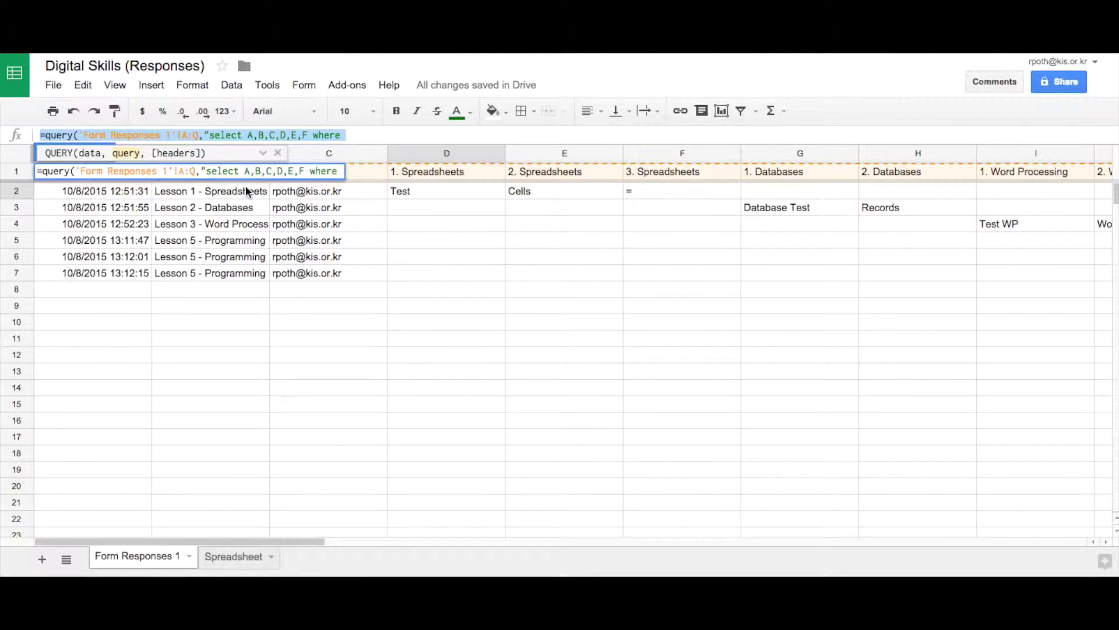
click(352, 134)
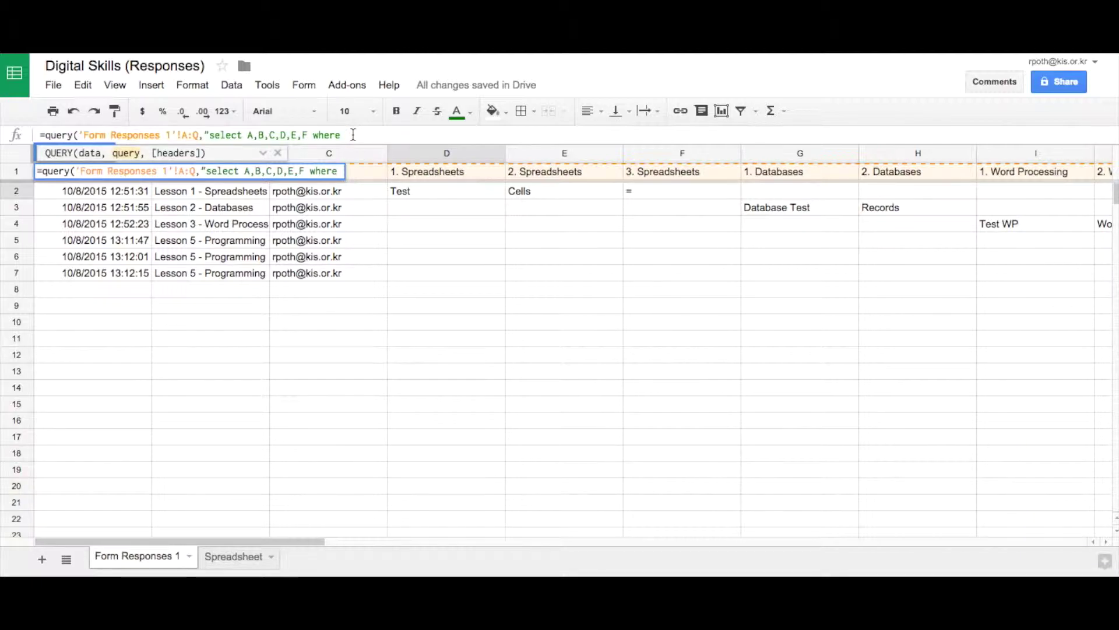
text(B="")
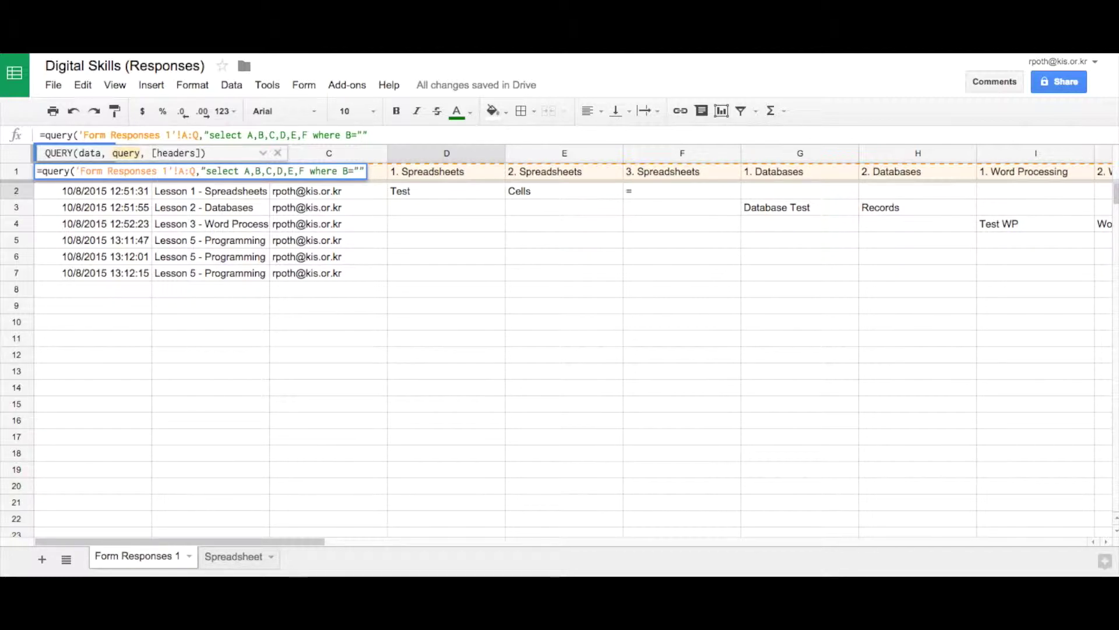
text(Lesson )
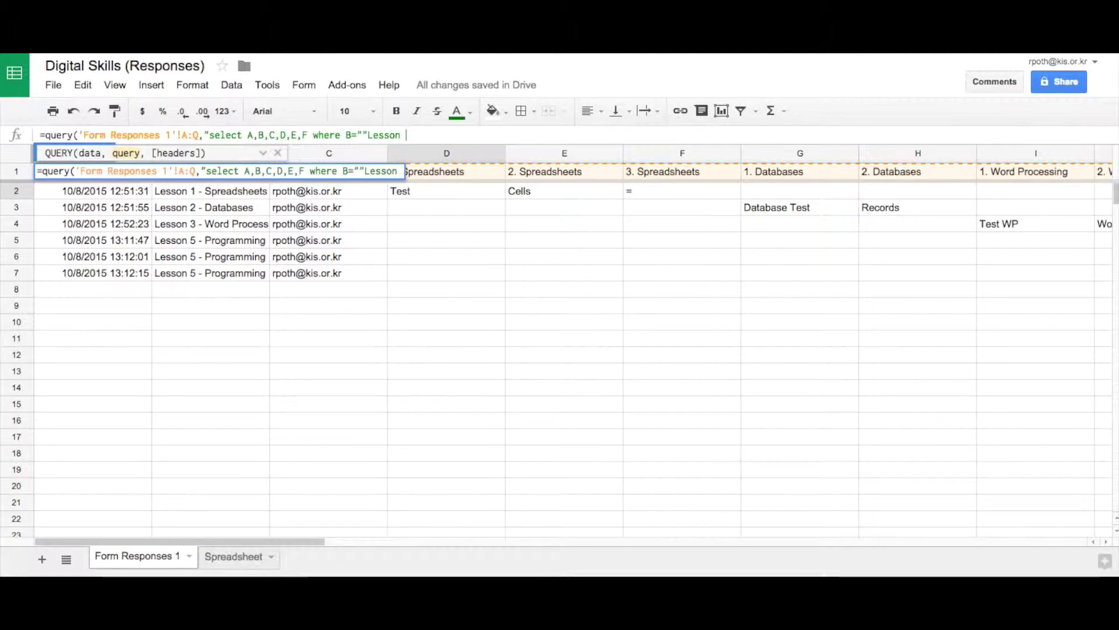
text(1 - S)
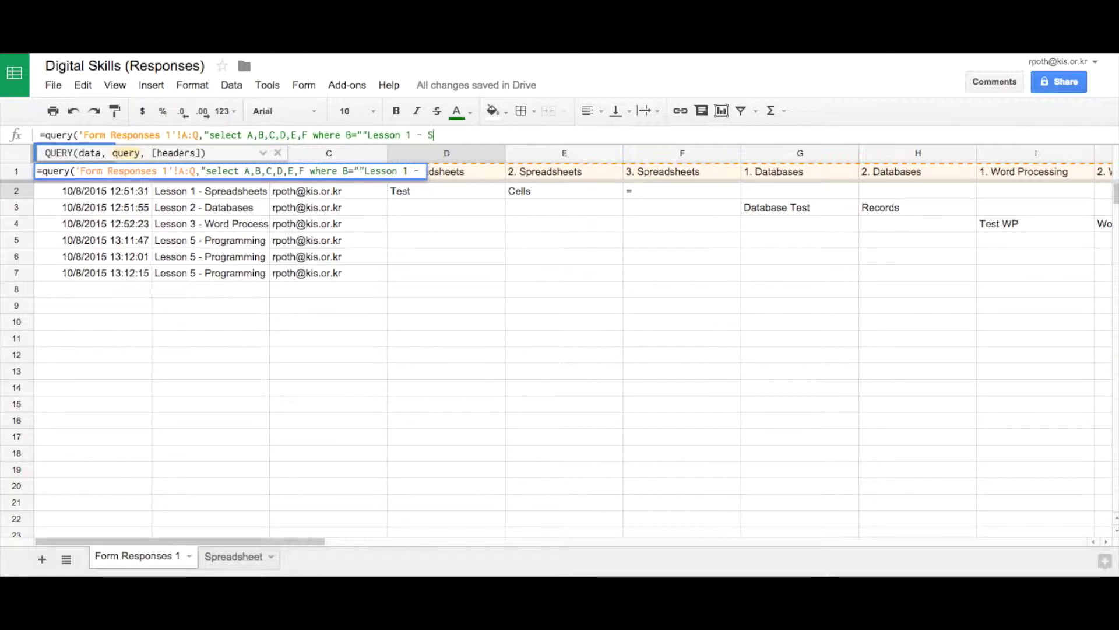
text(prea)
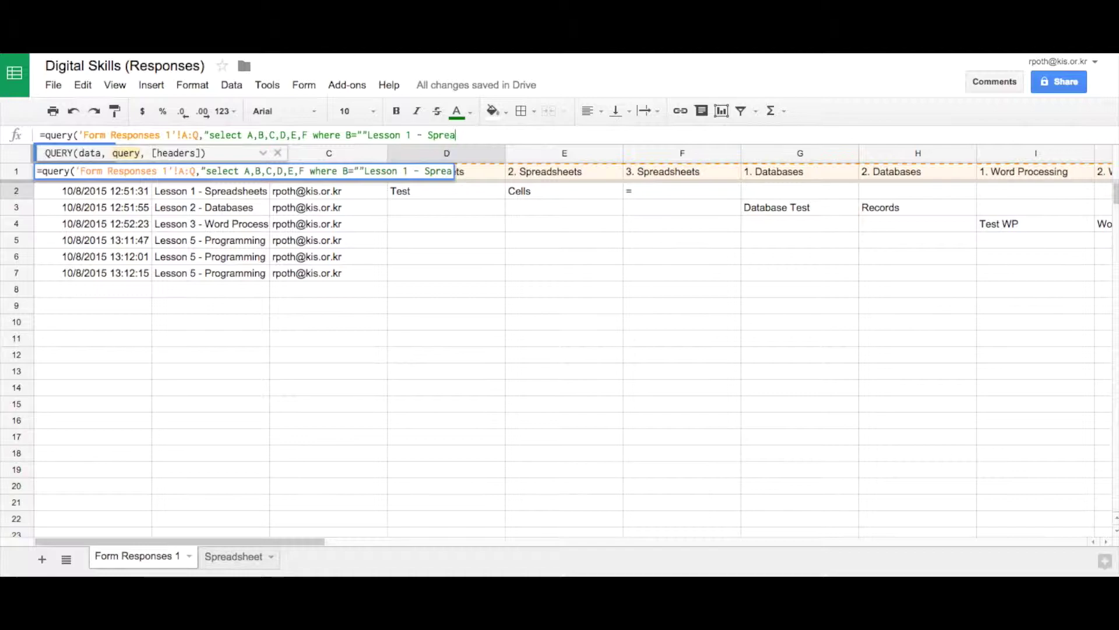
text(dsheets"")
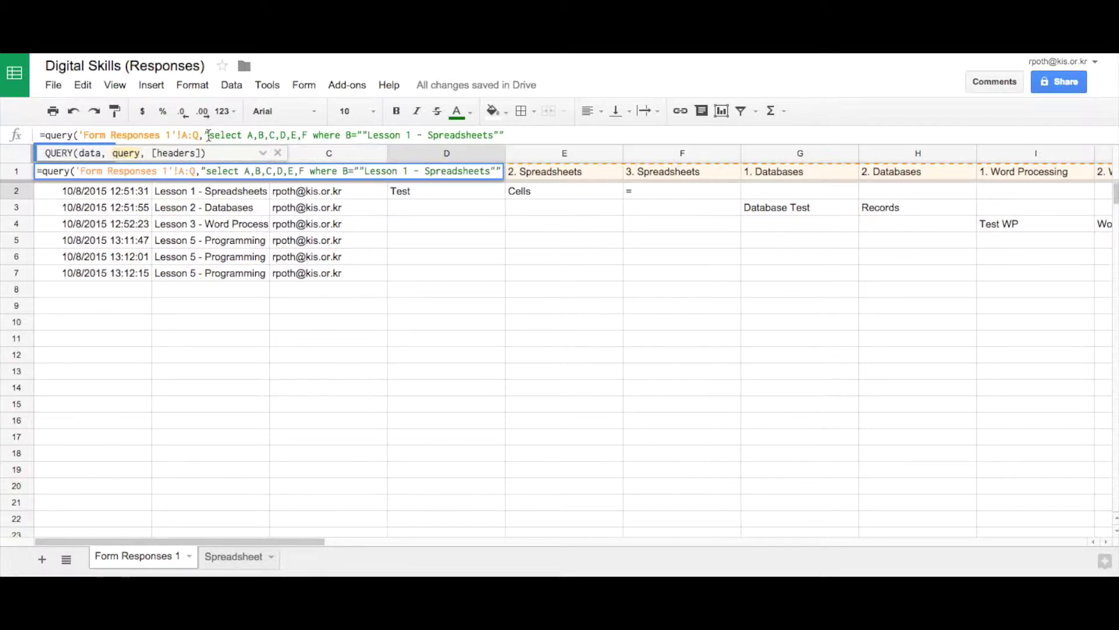
text("))
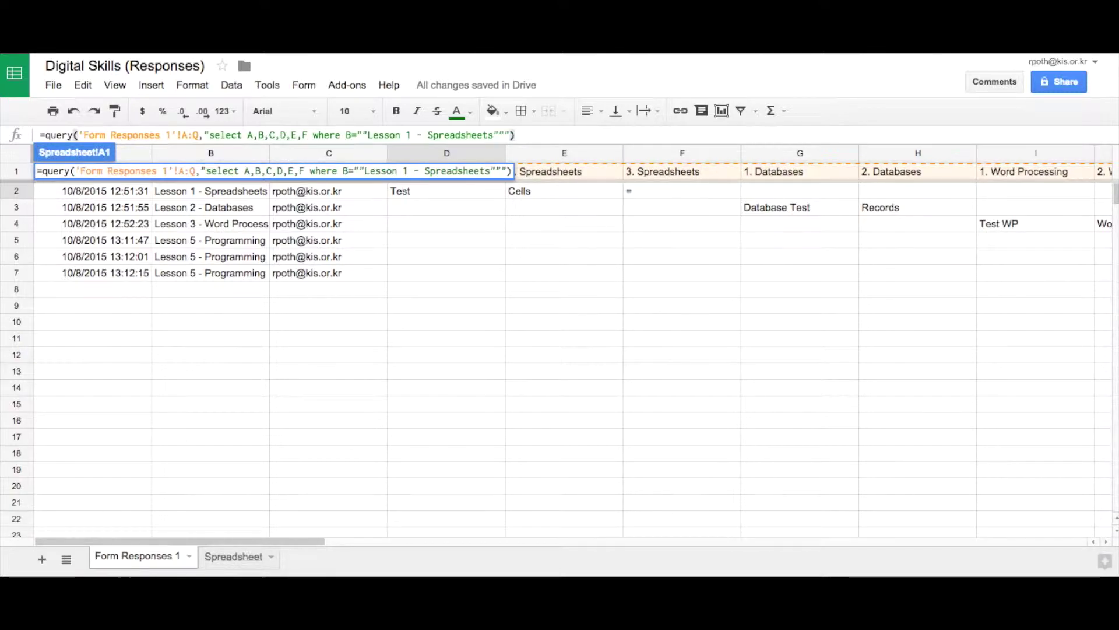
key(Return)
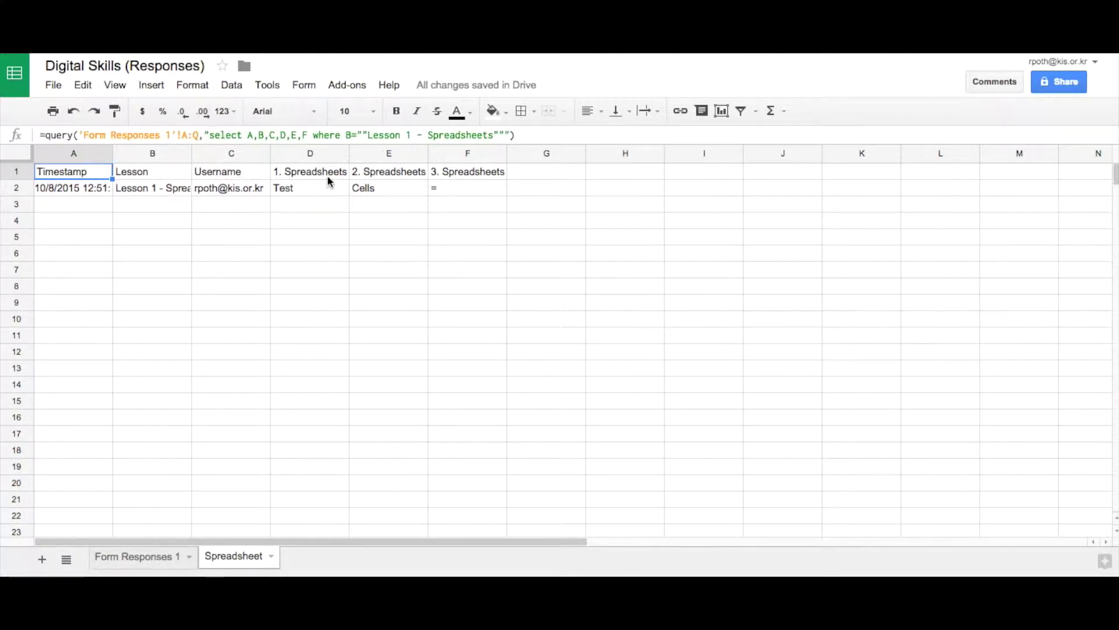
click(54, 188)
click(25, 188)
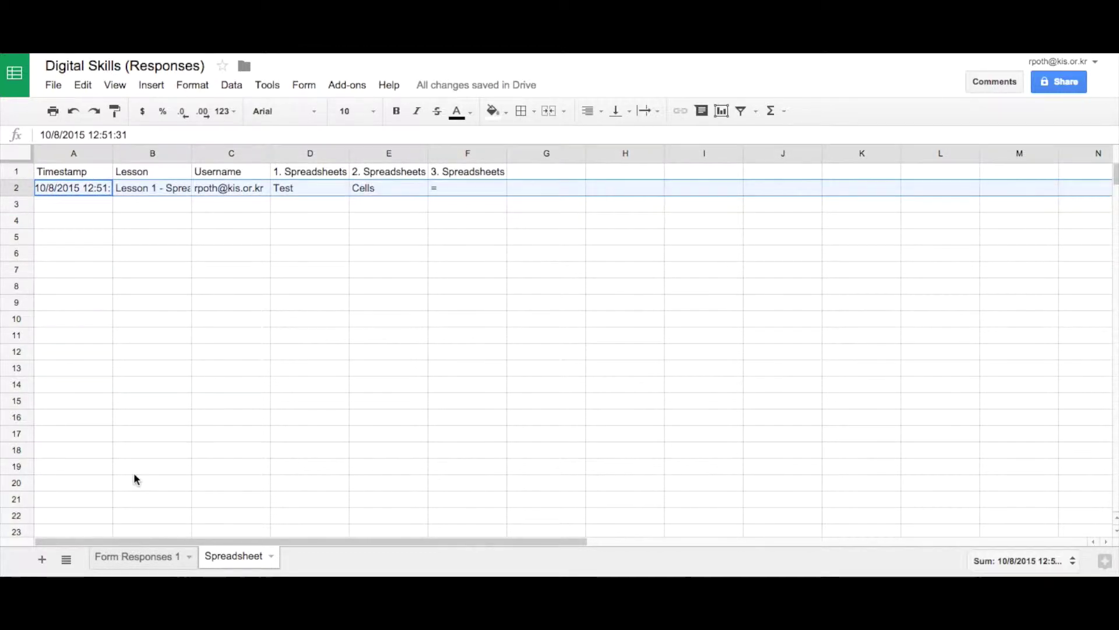
click(136, 557)
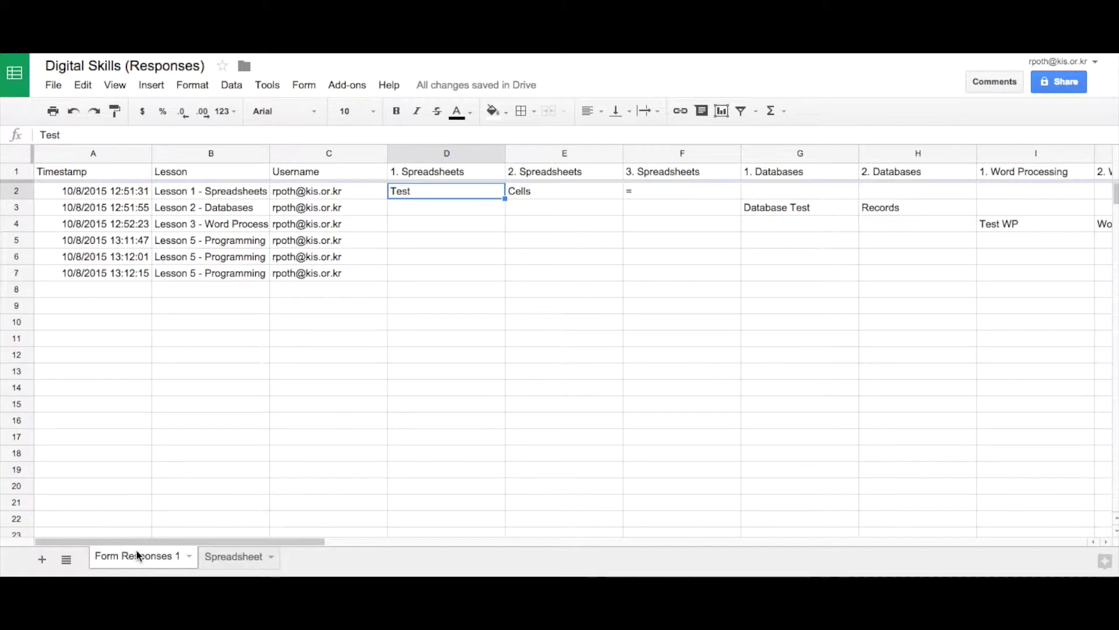
click(272, 560)
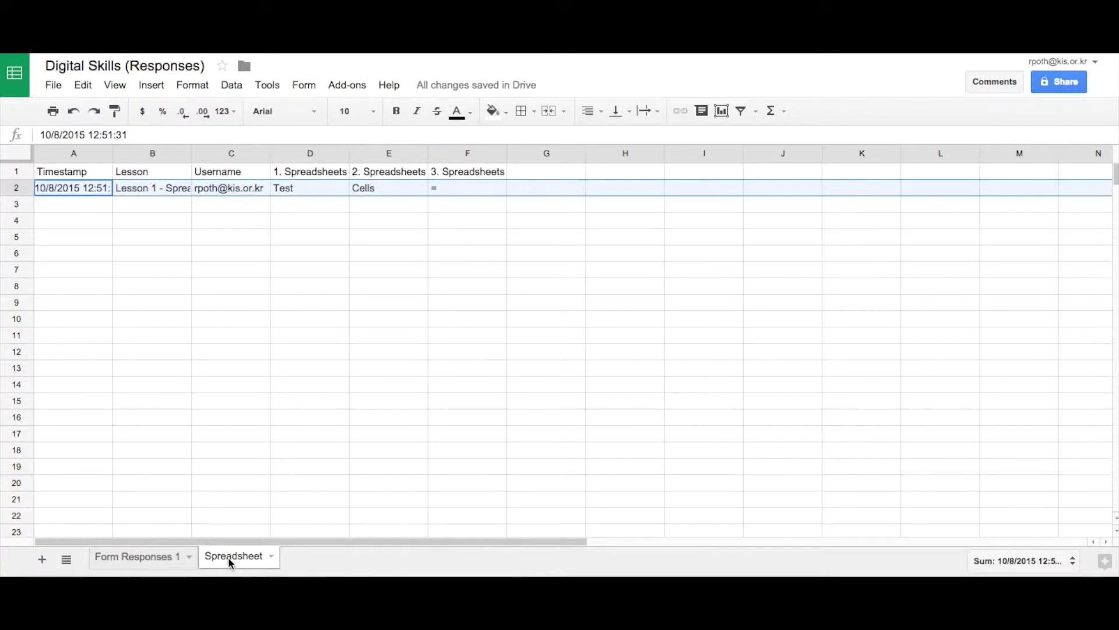
Duplicate the Spreadsheet sheet and rename the copy 'Programming'
click(271, 557)
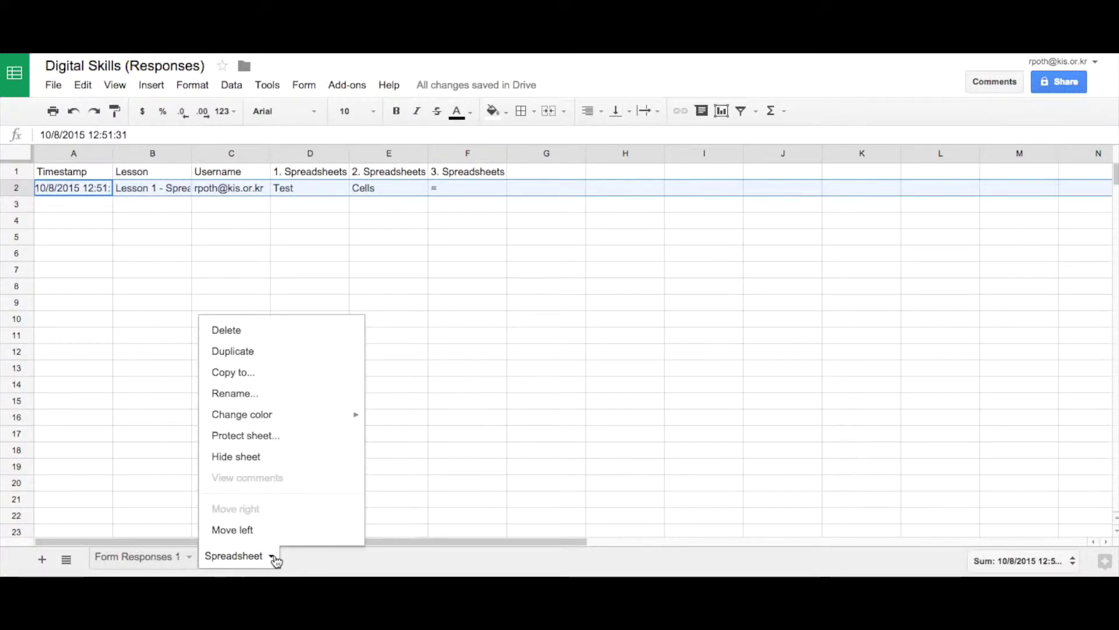
click(295, 353)
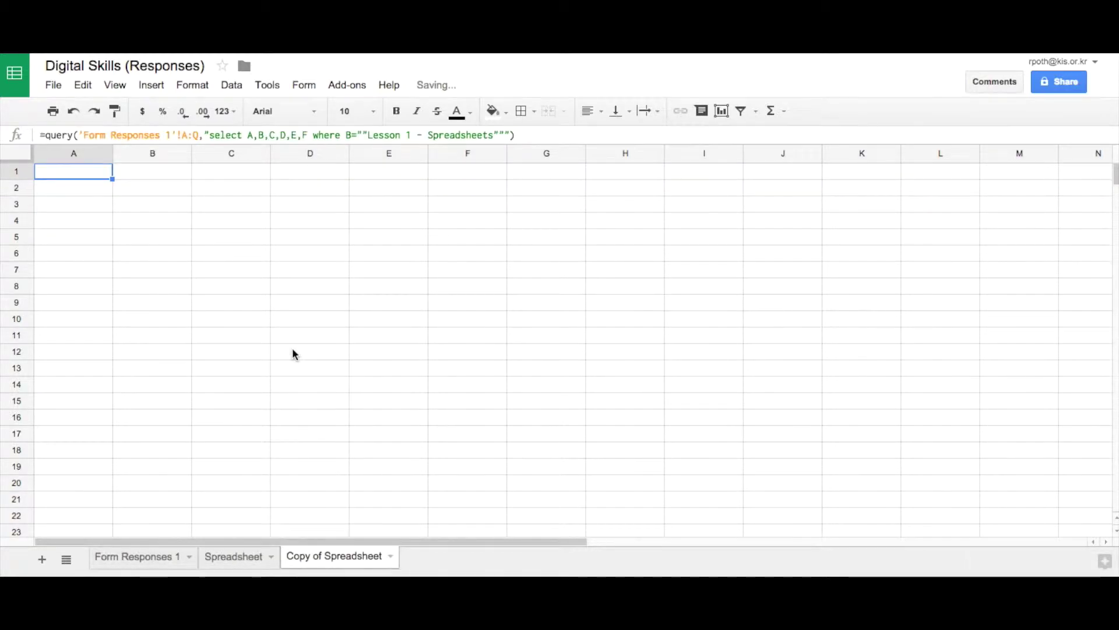
click(391, 558)
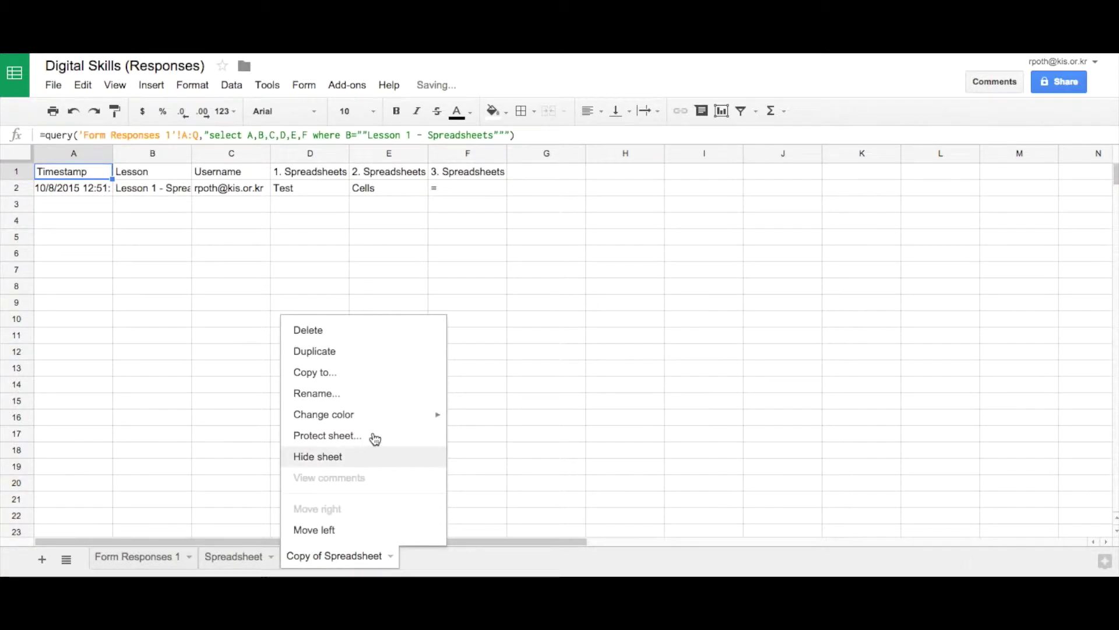
click(375, 395)
text(Programming)
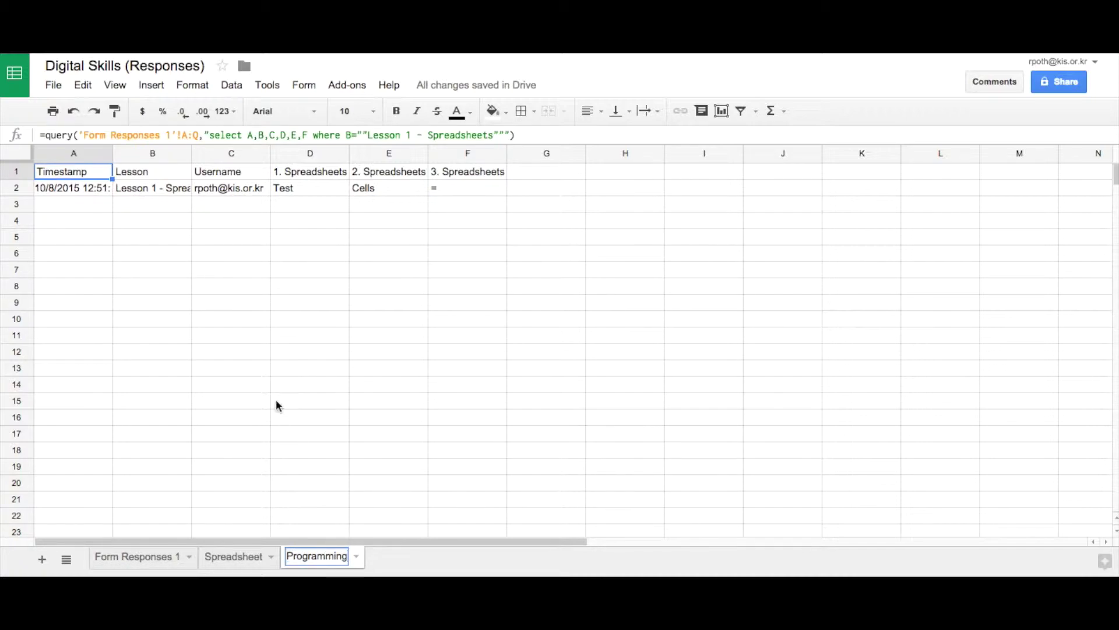
click(74, 190)
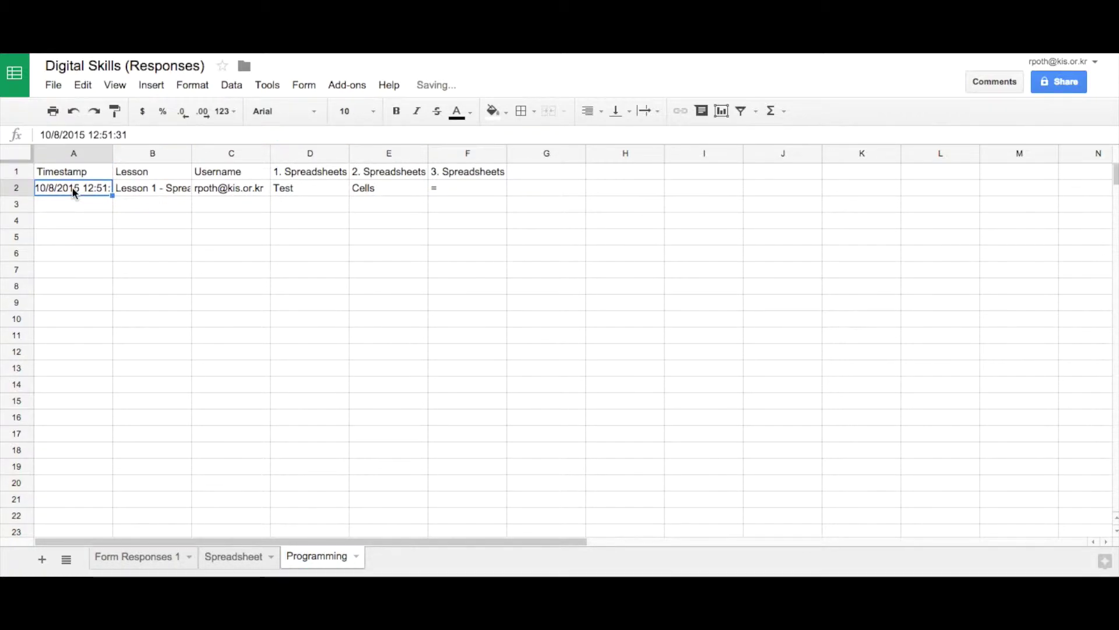
click(59, 170)
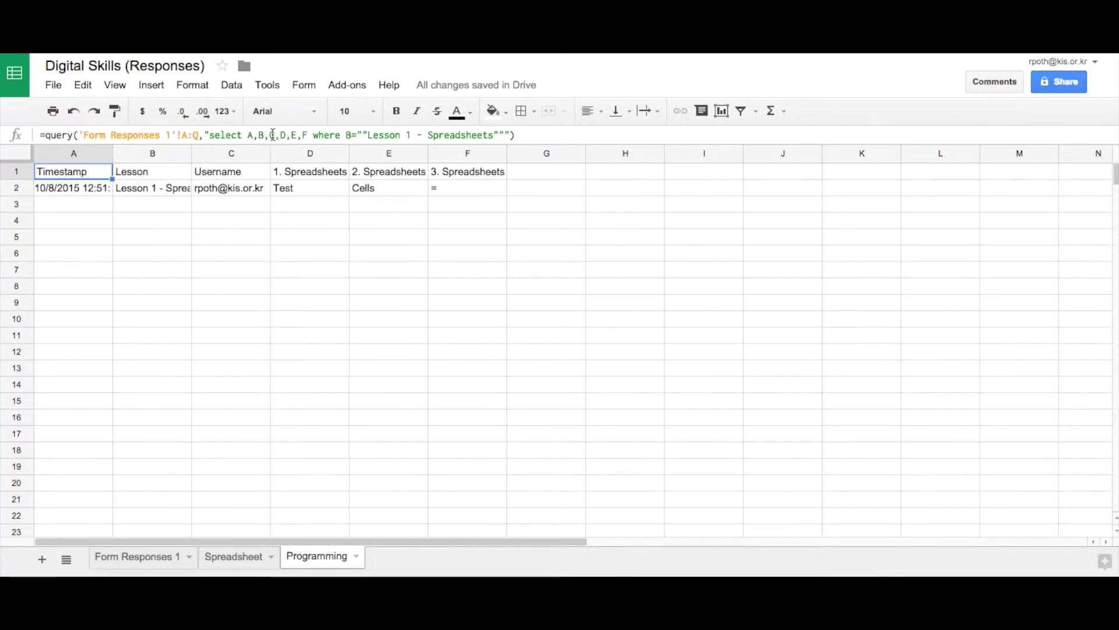
drag(280, 135, 308, 135)
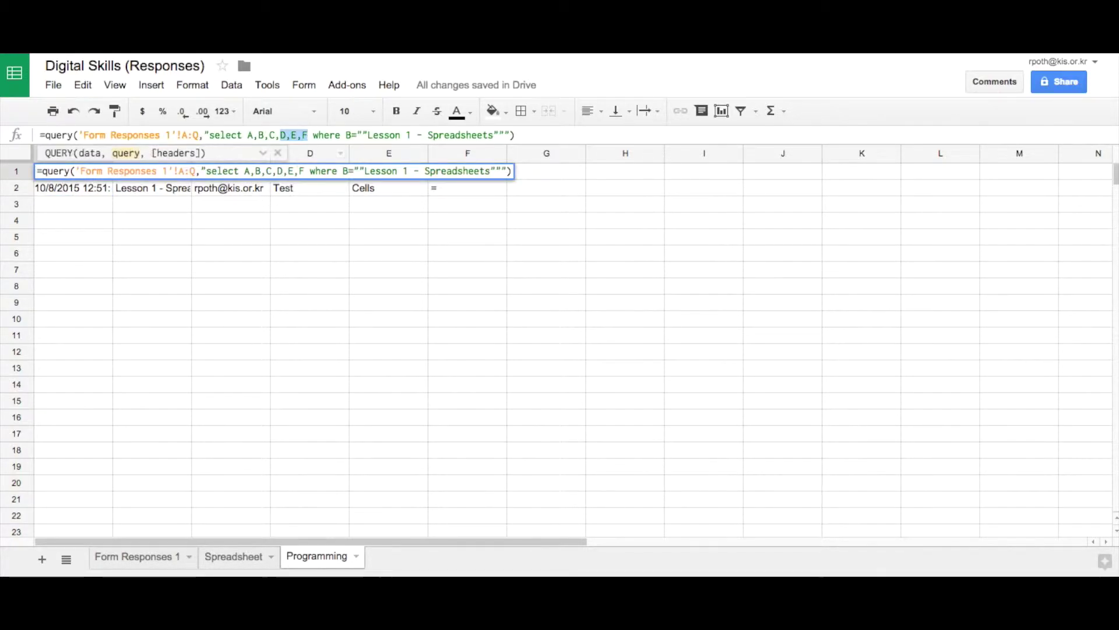
click(140, 558)
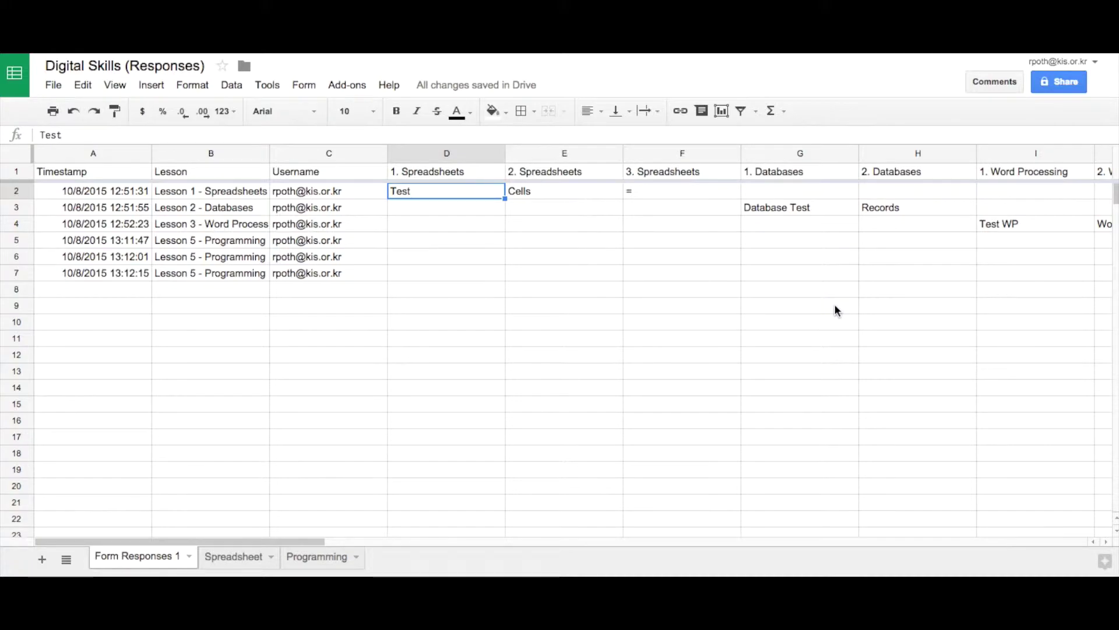
scroll(835, 305, right, 10)
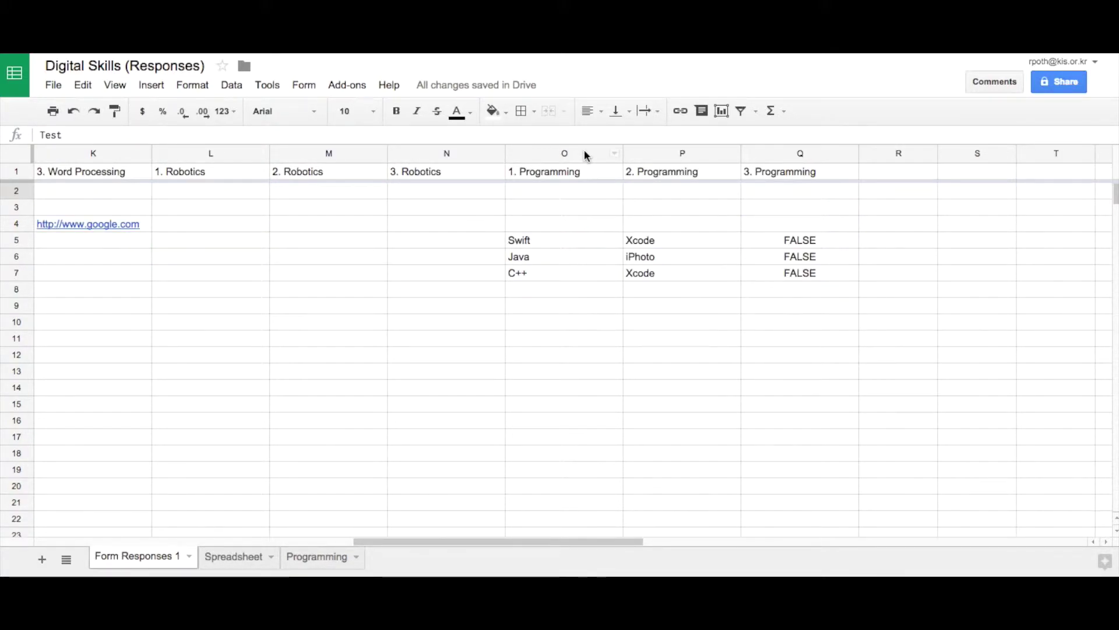
click(318, 557)
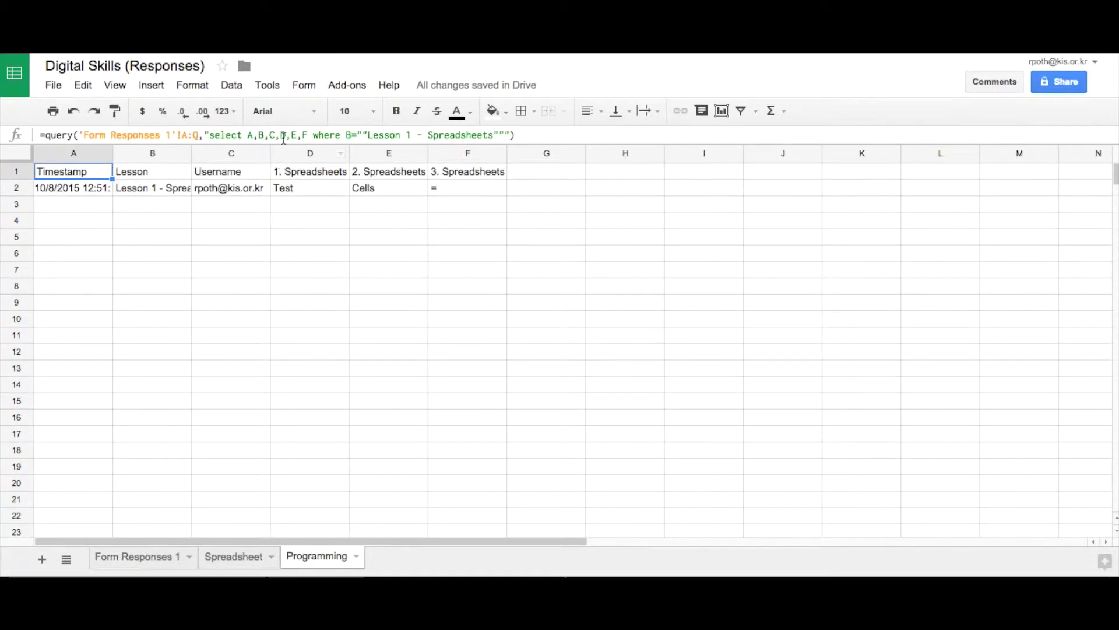
click(301, 135)
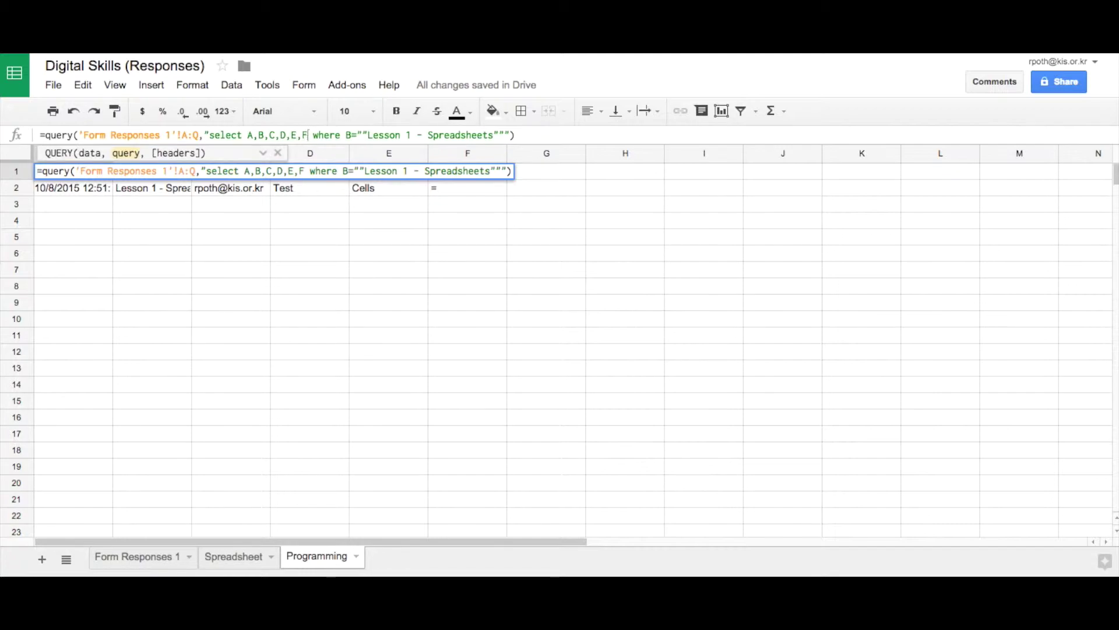
Change the query to select A,B,C,O,P,Q where B is "Lesson 5 - Programming"
key(BackSpace)
key(BackSpace)
key(BackSpace)
key(BackSpace)
key(BackSpace)
text(O)
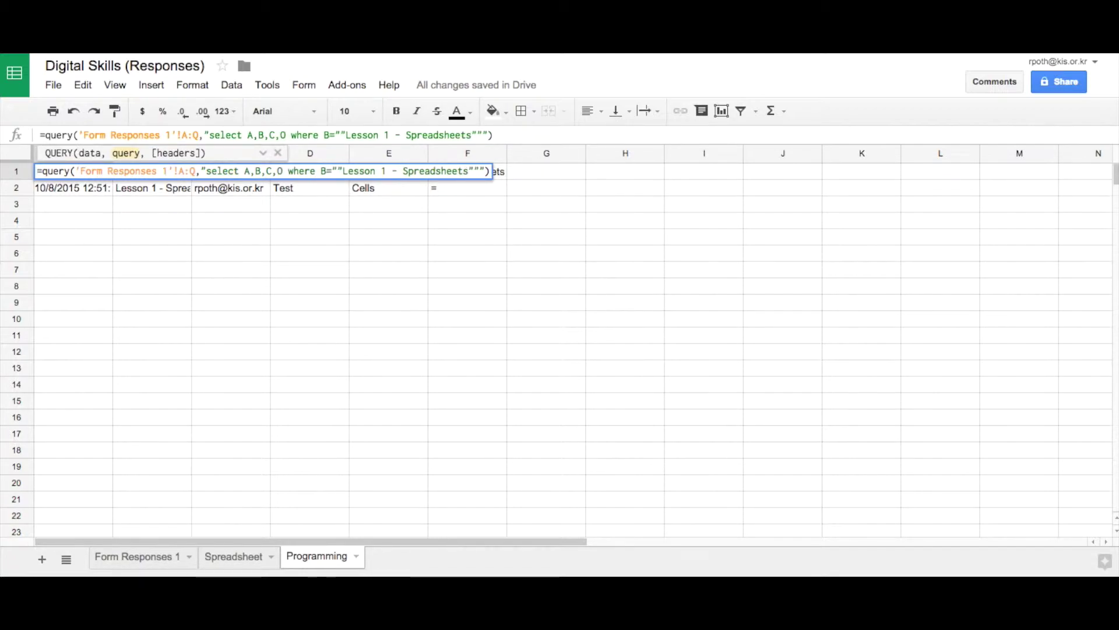
text(,P,Q)
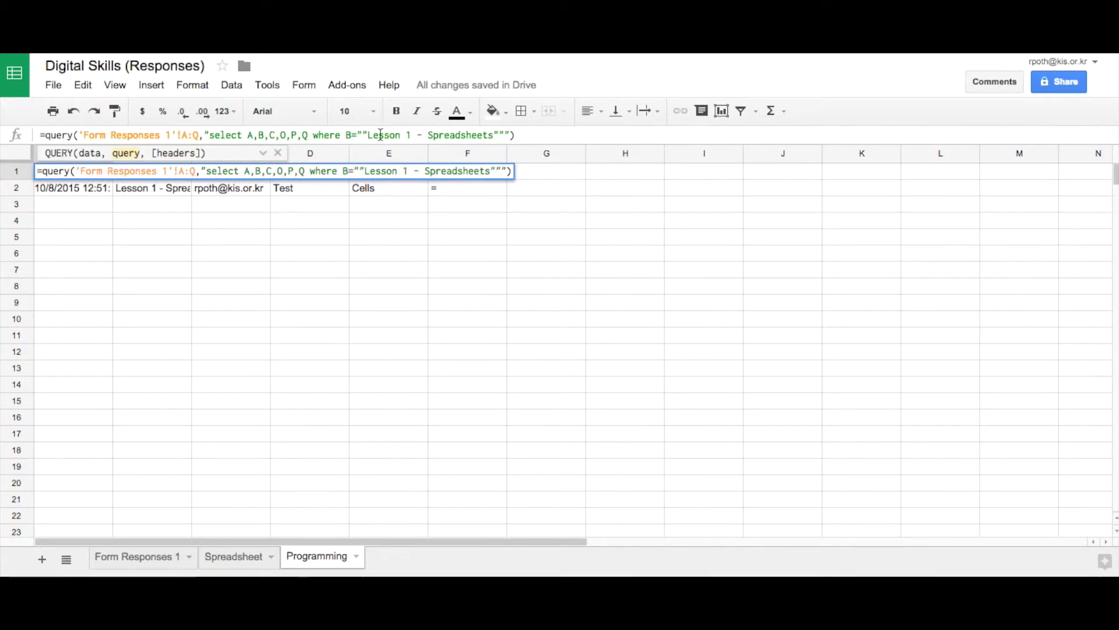
drag(493, 134, 432, 135)
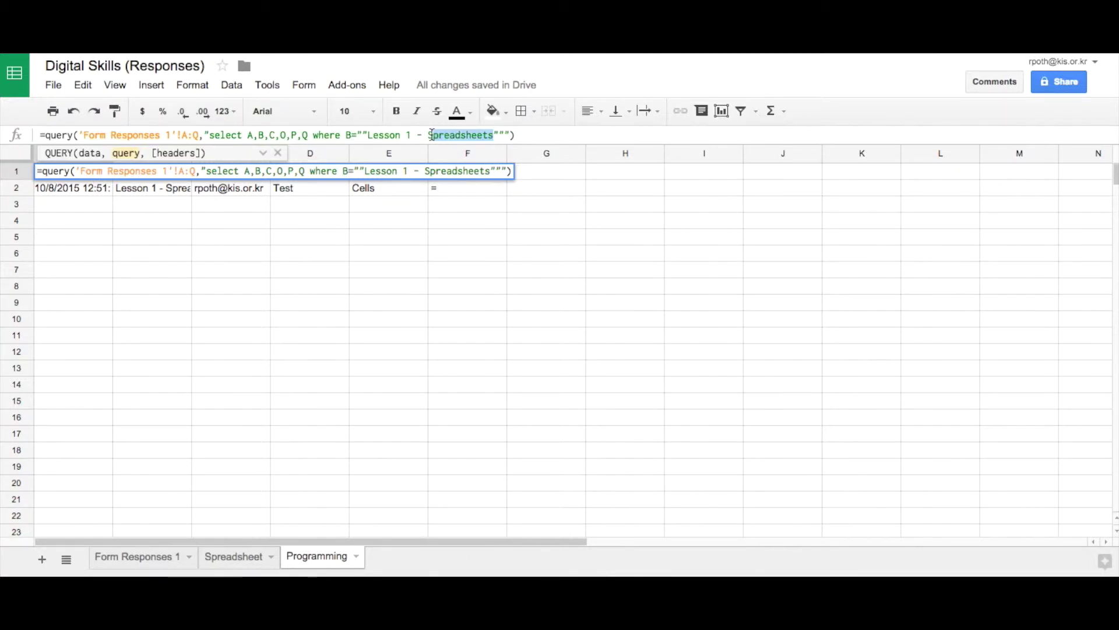
key(BackSpace)
key(BackSpace)
key(BackSpace)
key(BackSpace)
key(BackSpace)
key(BackSpace)
key(BackSpace)
key(BackSpace)
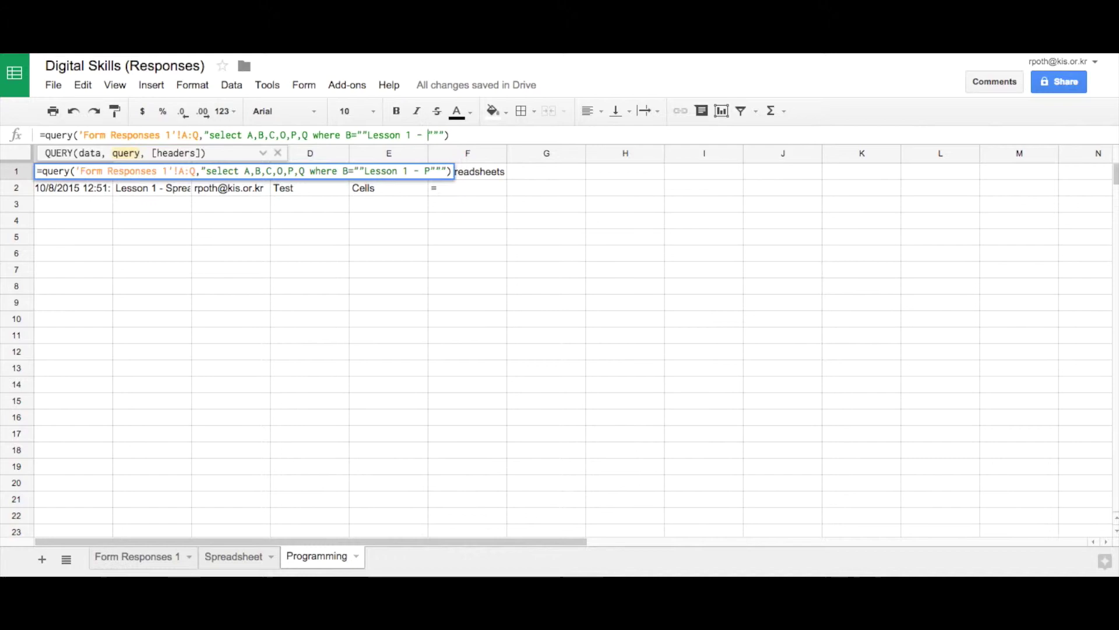
text(5 - Progr)
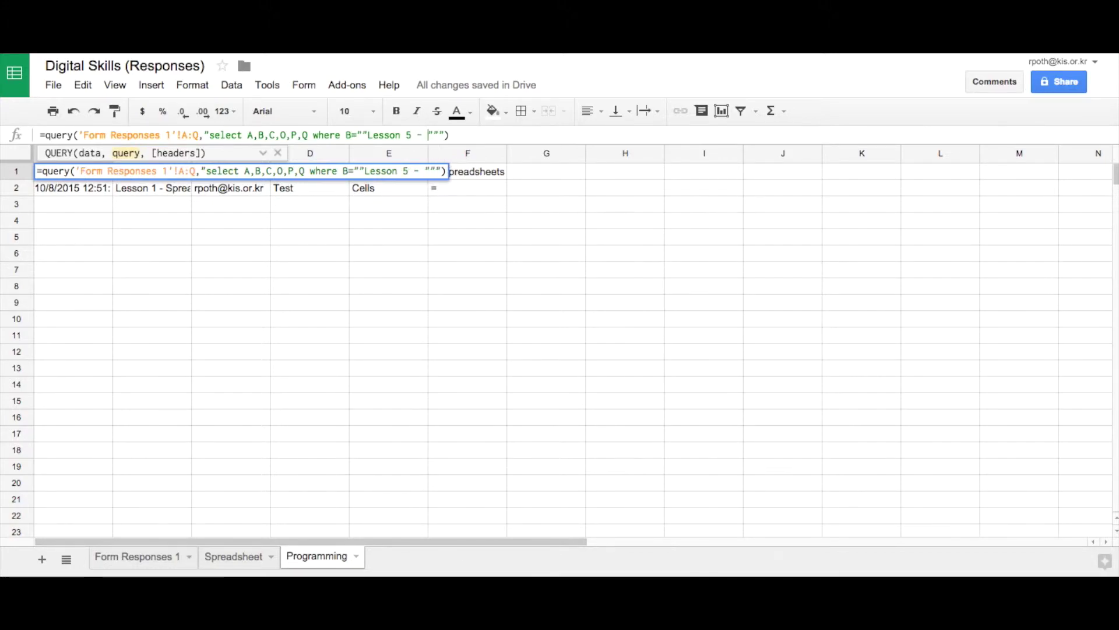
text(amming)
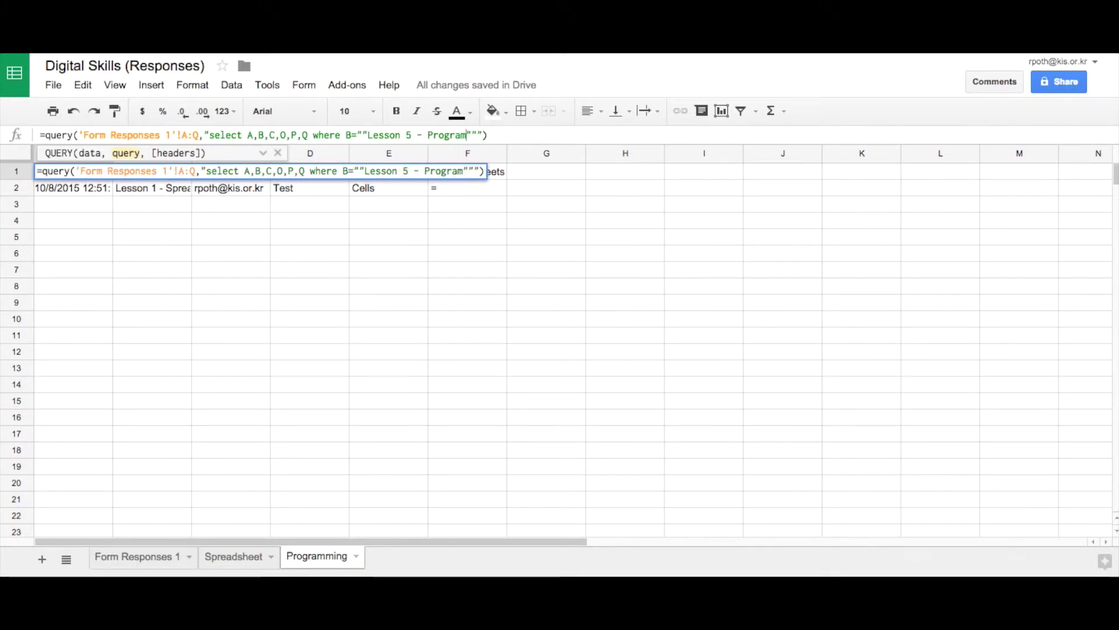
key(Return)
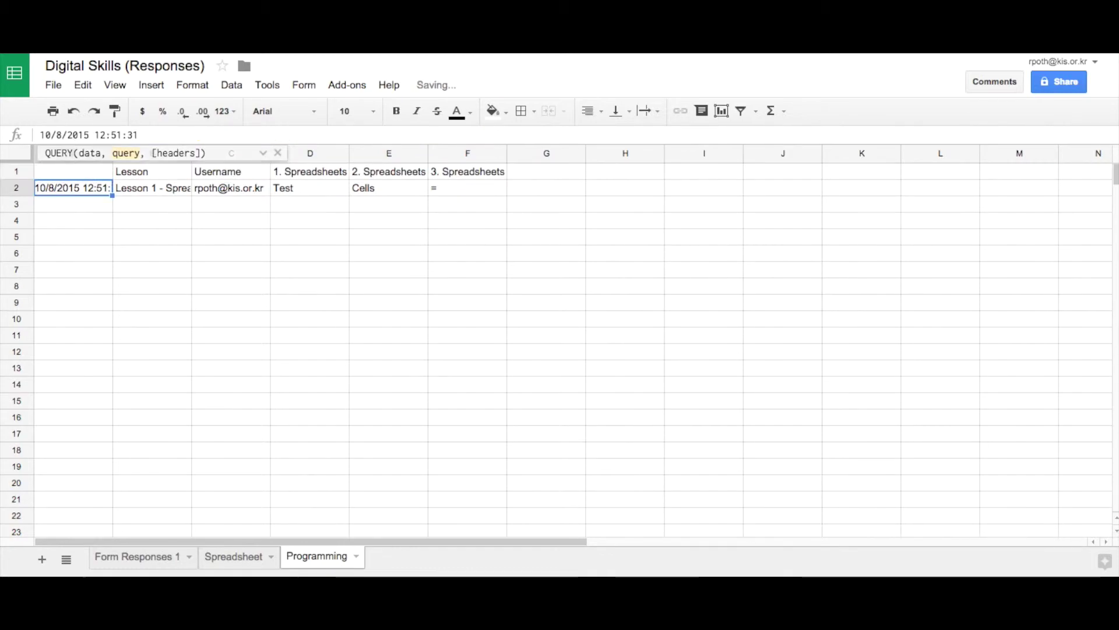